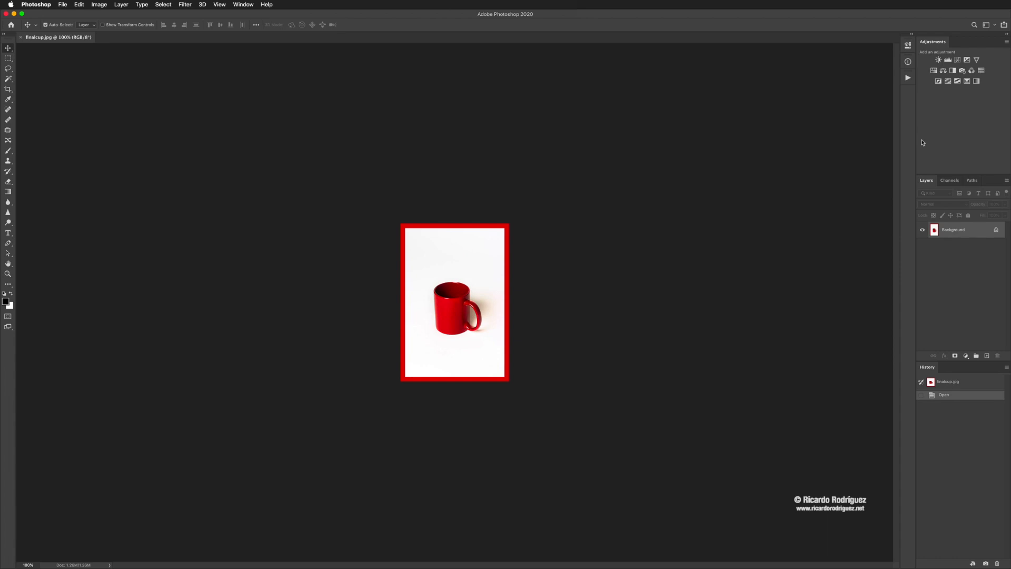
Step: Duplicate the Background layer of the red mug image to make four copies of it
key("super+0")
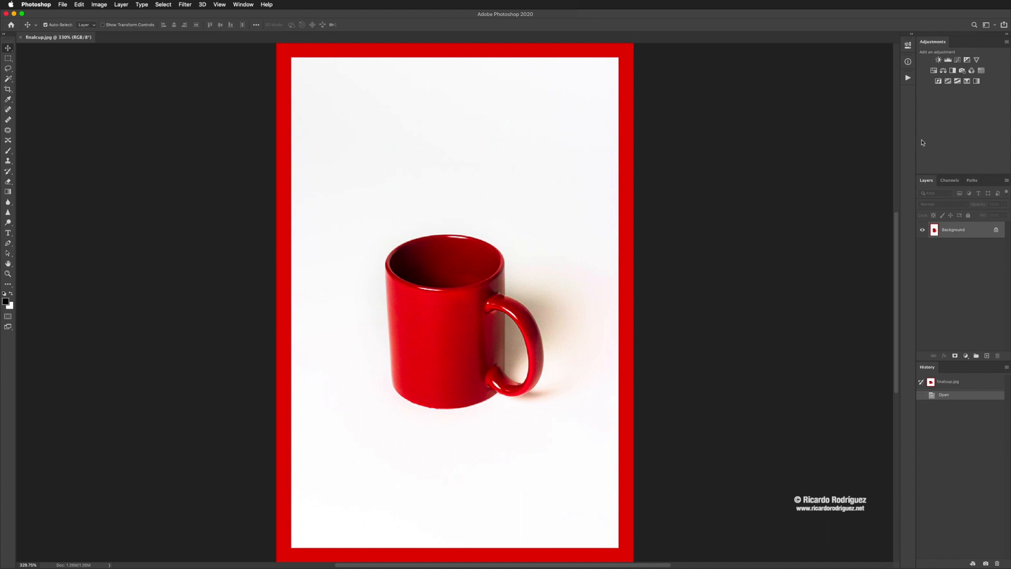
key("ctrl+j")
key("ctrl+j")
key("ctrl+j")
key("ctrl+j")
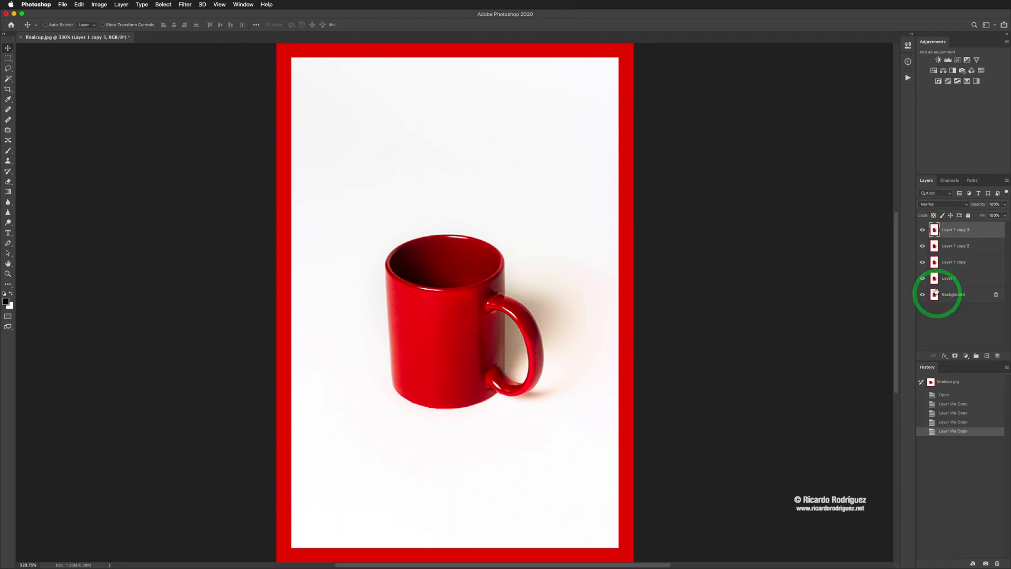
Step: Hide the three uppermost layer copies, leaving Layer 1 and Background visible
left_click(922, 230)
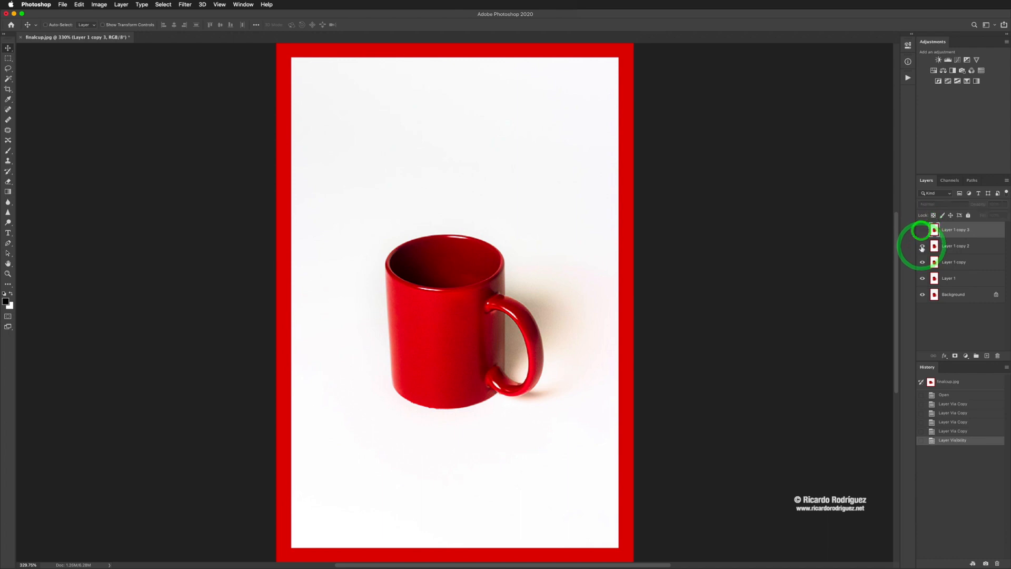
left_click(922, 246)
left_click(922, 262)
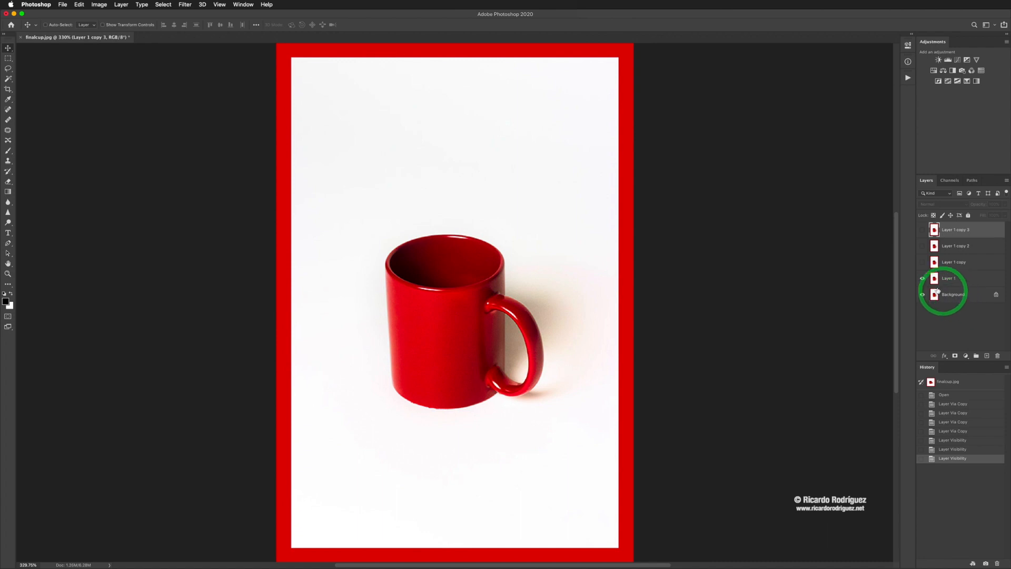
Step: Recolour Layer 1 to magenta by shifting its hue with Hue/Saturation
left_click(946, 279)
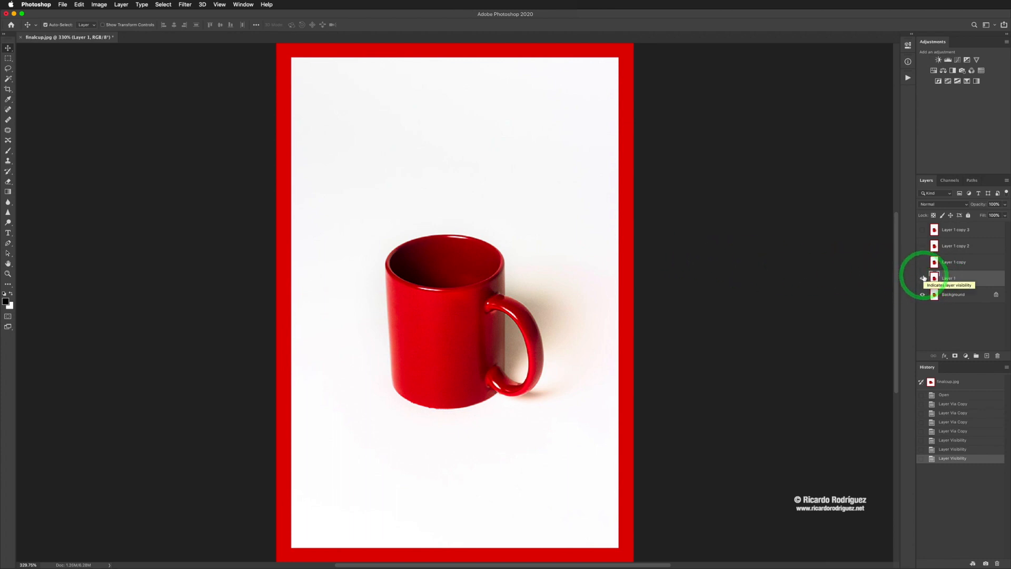
key("ctrl+u")
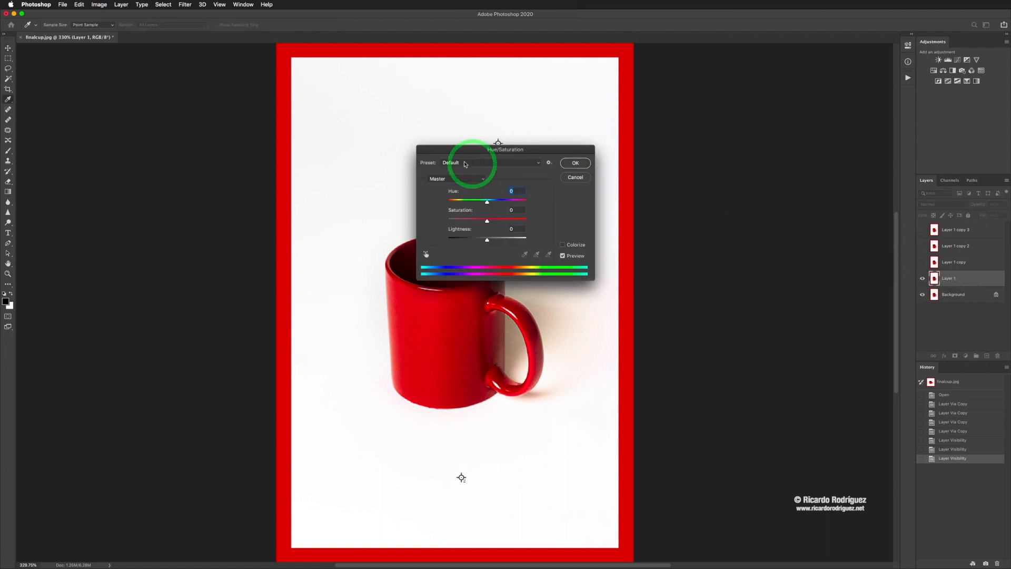
left_click_drag(499, 151, 712, 182)
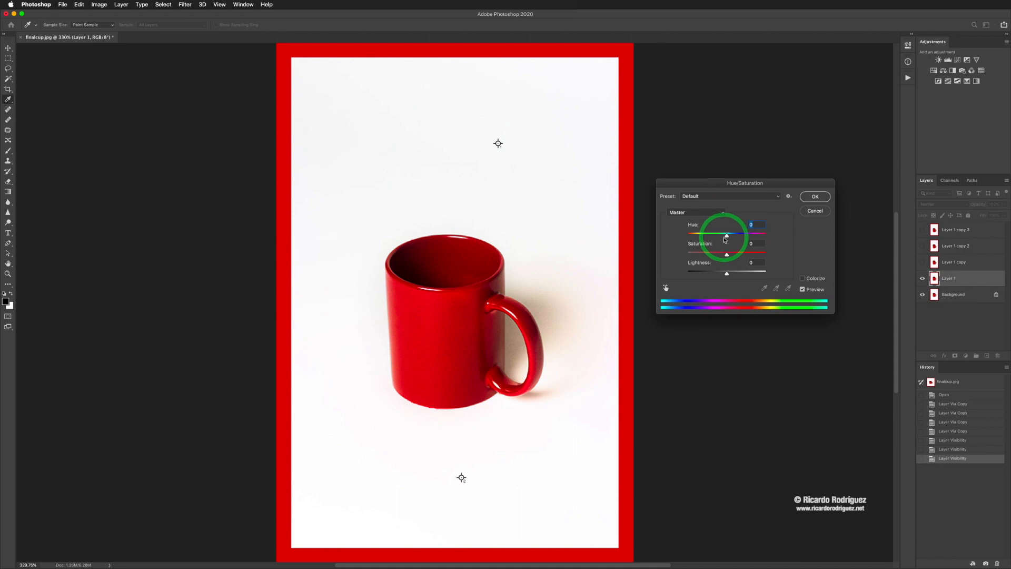
left_click_drag(728, 237, 708, 238)
left_click(821, 196)
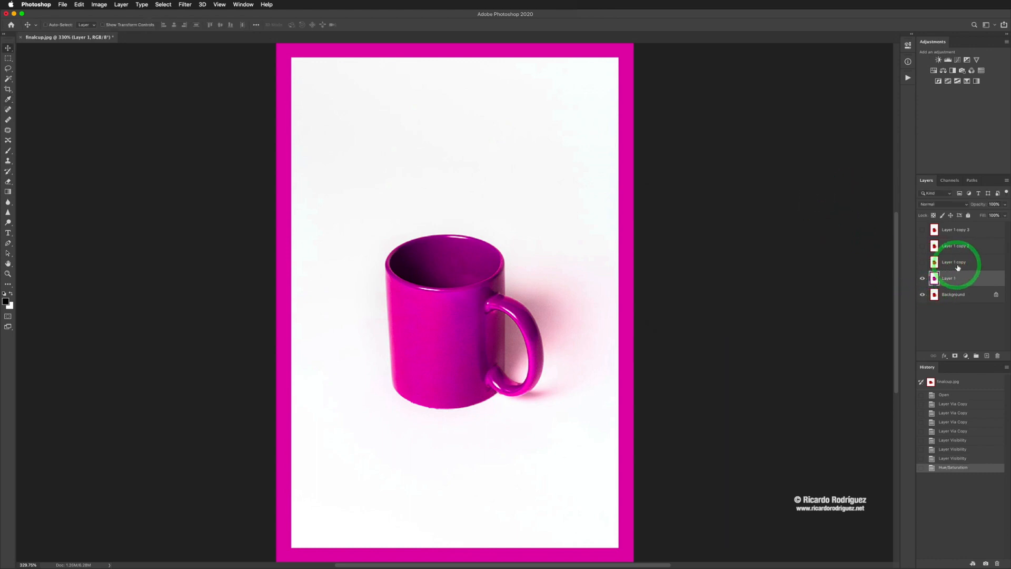
Step: Show Layer 1 copy and turn it blue with a Hue/Saturation hue of -114
left_click(922, 263)
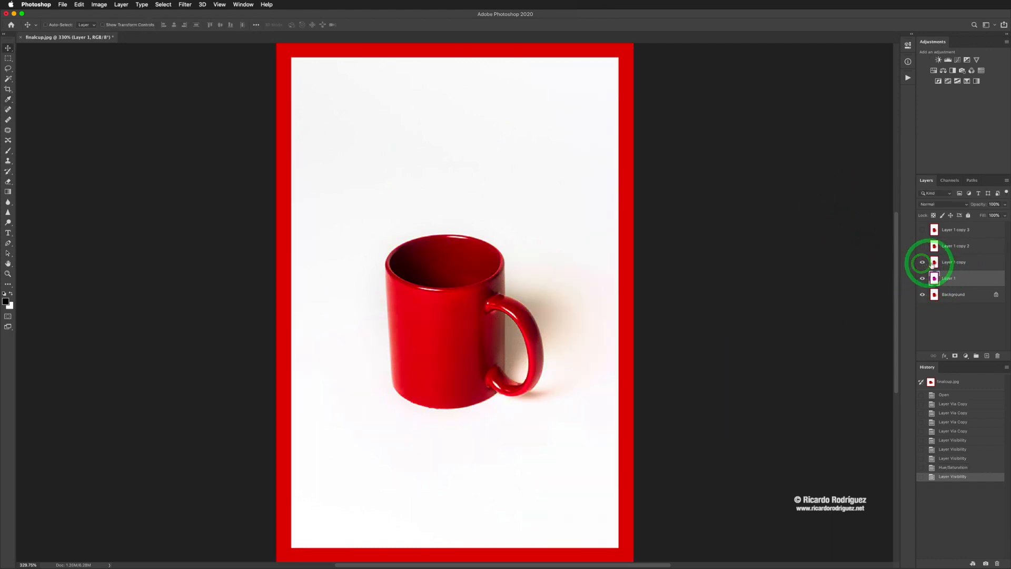
left_click(934, 263)
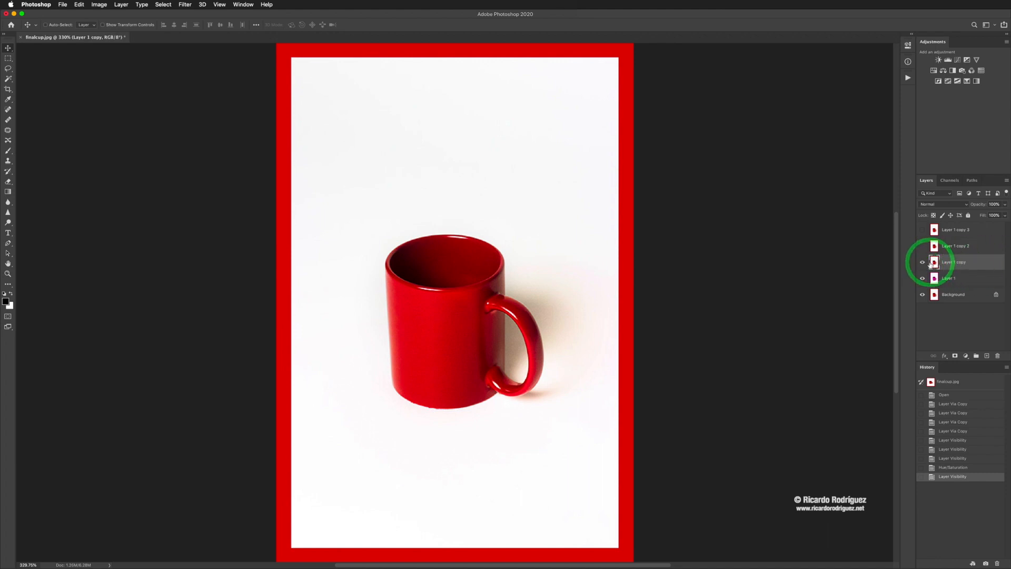
key("super+u")
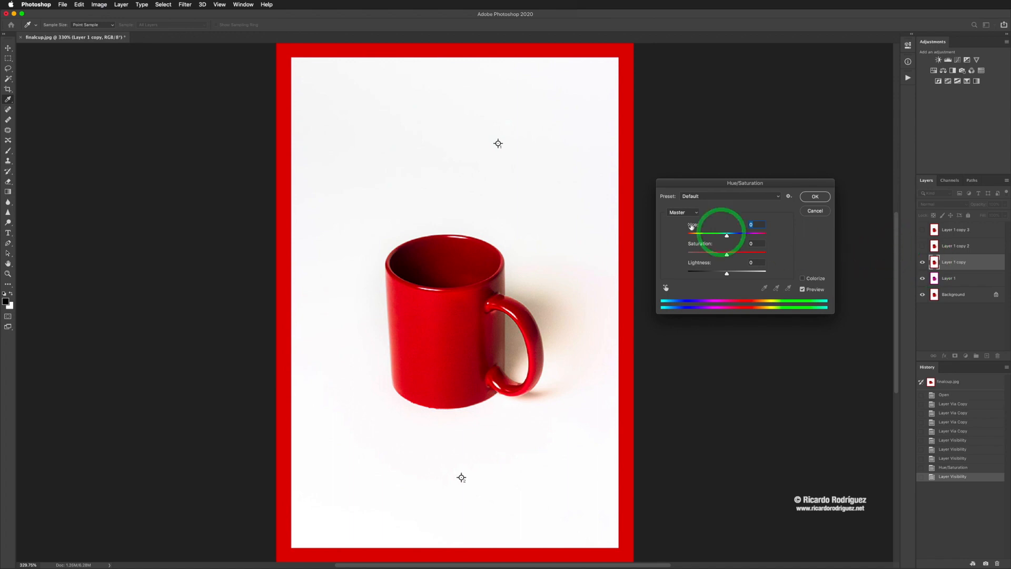
left_click_drag(724, 236, 698, 235)
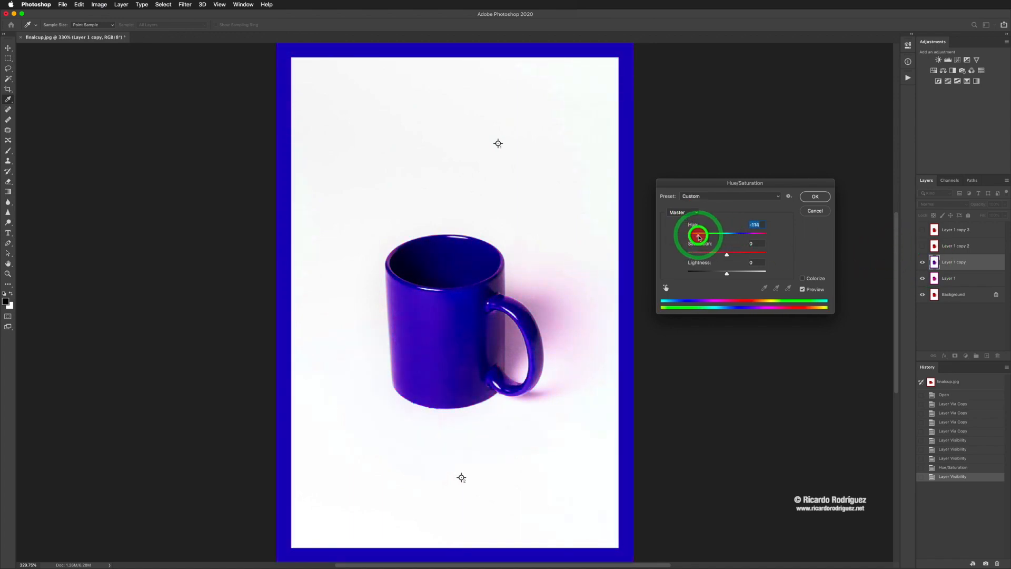
left_click(815, 197)
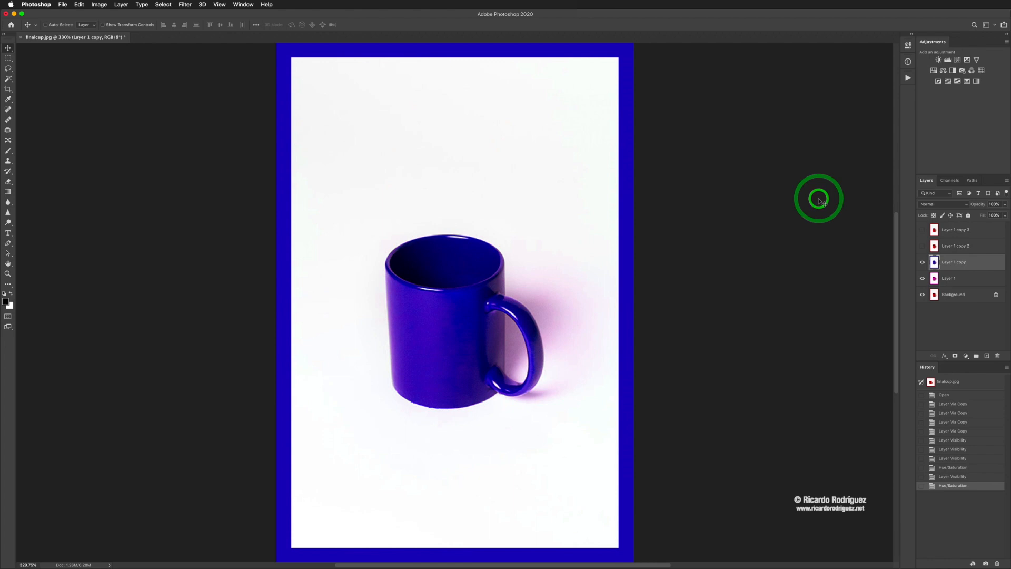
Step: Show Layer 1 copy 2 and turn it teal with a Hue/Saturation hue of -180
left_click(922, 246)
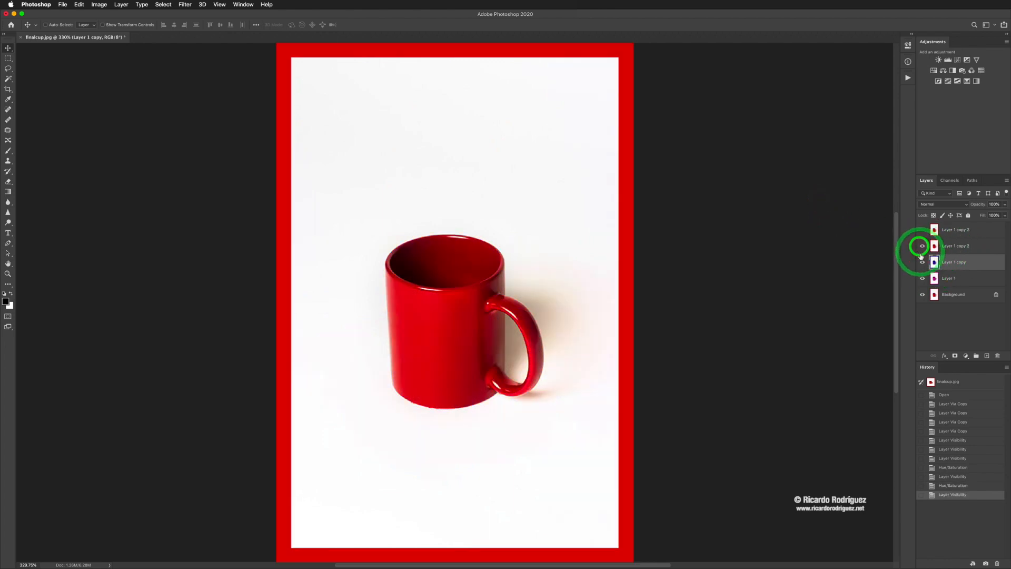
left_click(934, 247)
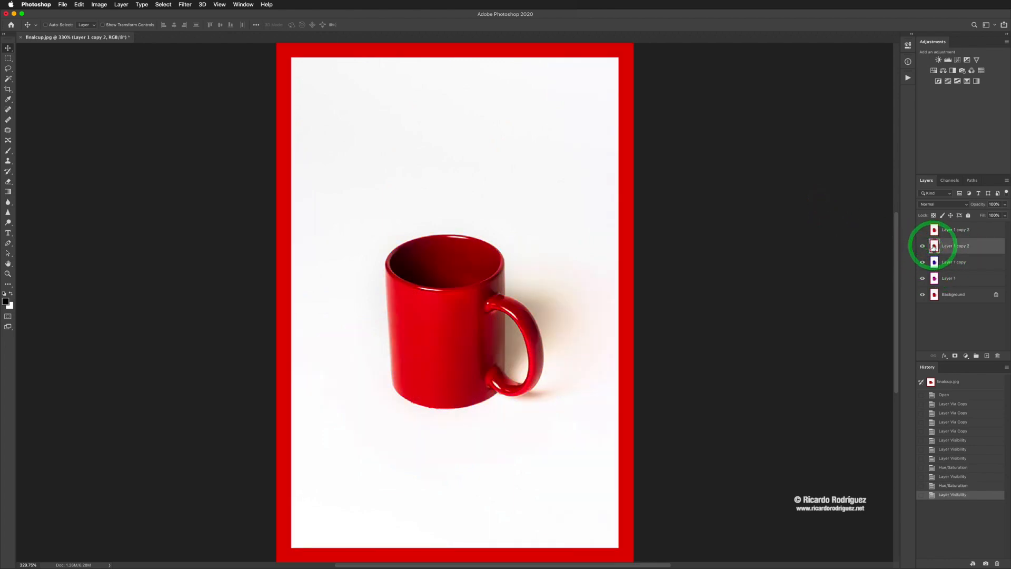
key("super+u")
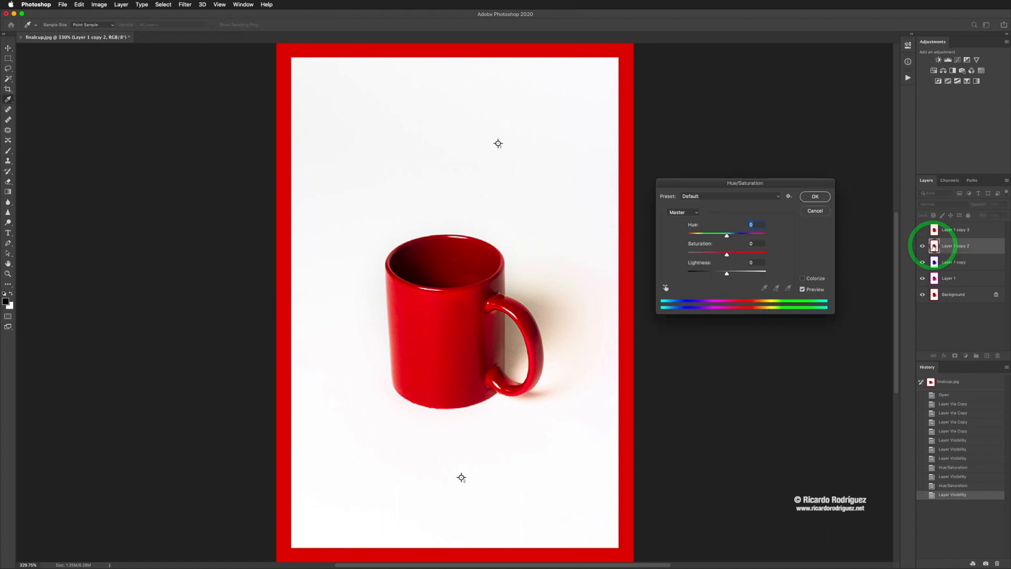
left_click_drag(726, 235, 679, 234)
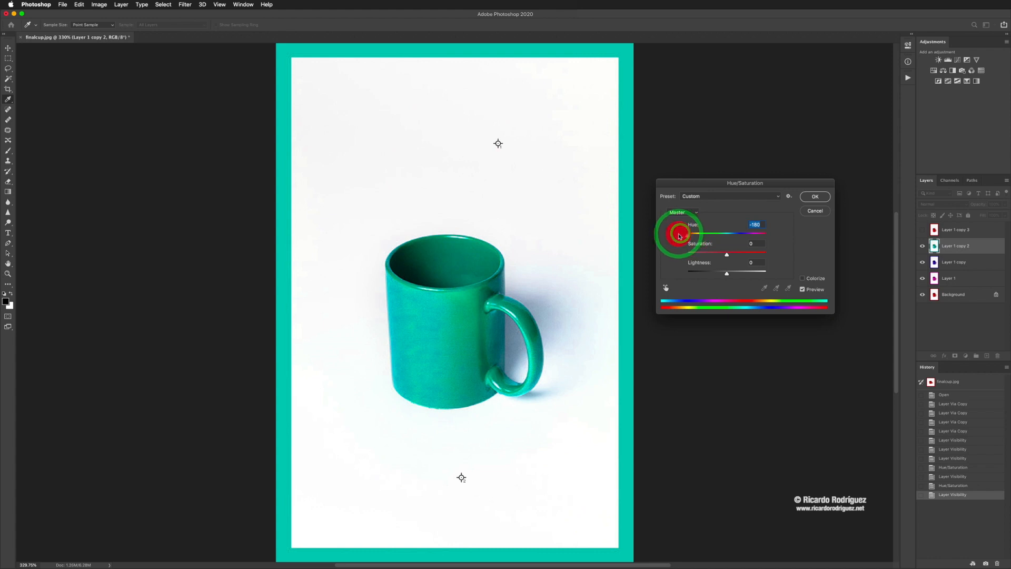
left_click(815, 197)
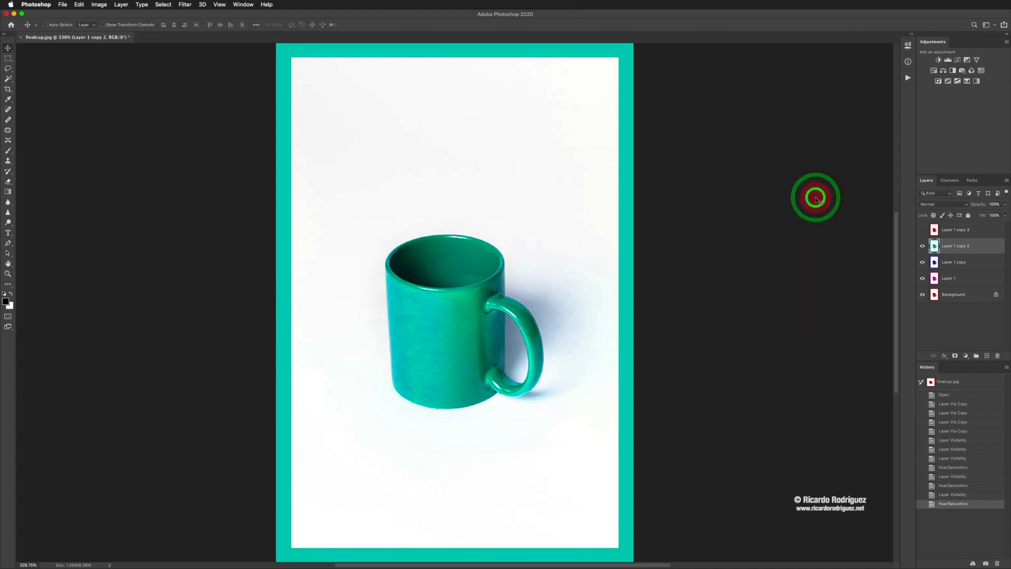
Step: Show Layer 1 copy 3 and turn it green with a Hue/Saturation hue of about +106
left_click(922, 230)
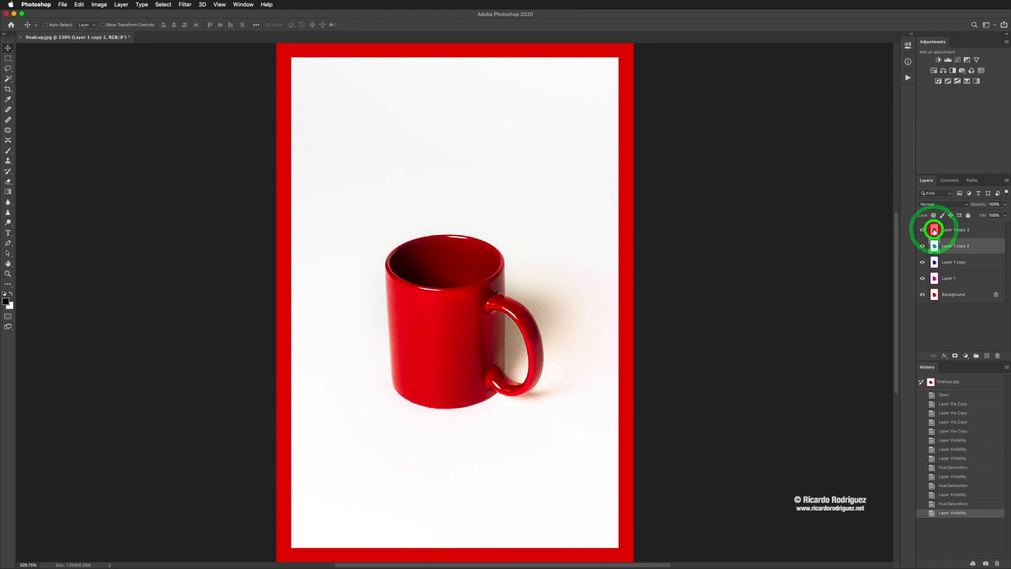
left_click(934, 231)
key("super+u")
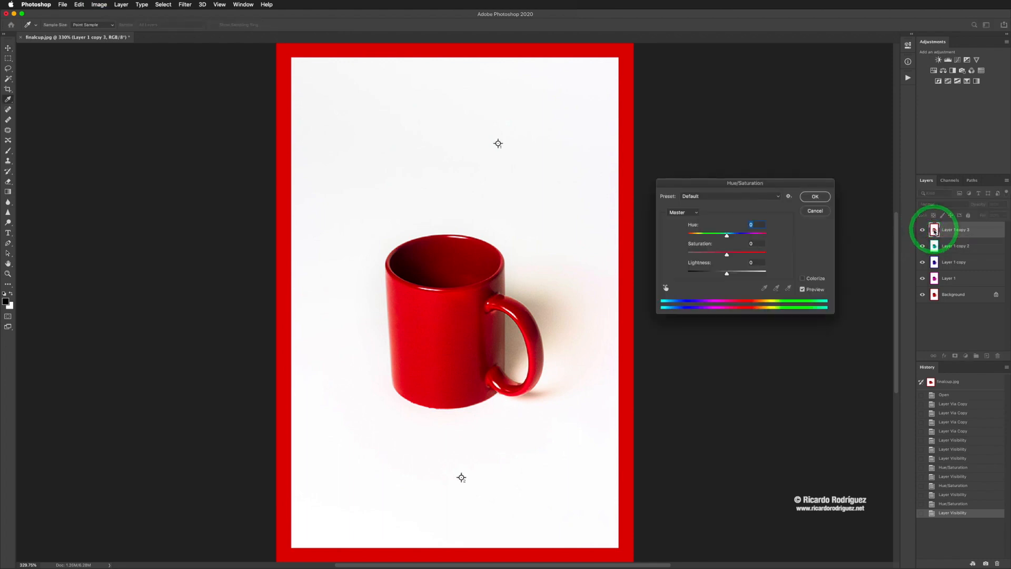
left_click_drag(727, 234, 755, 235)
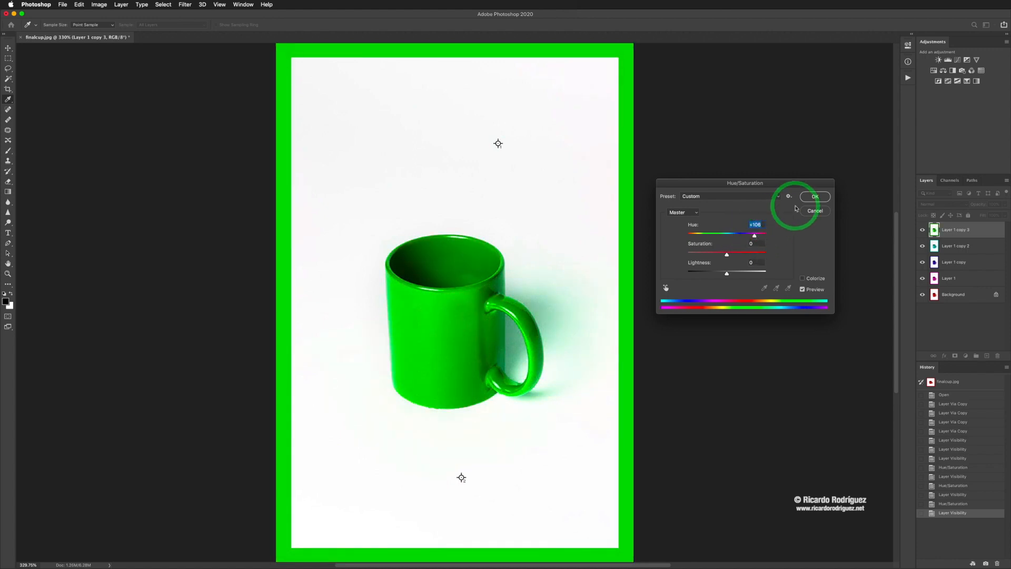
left_click(813, 198)
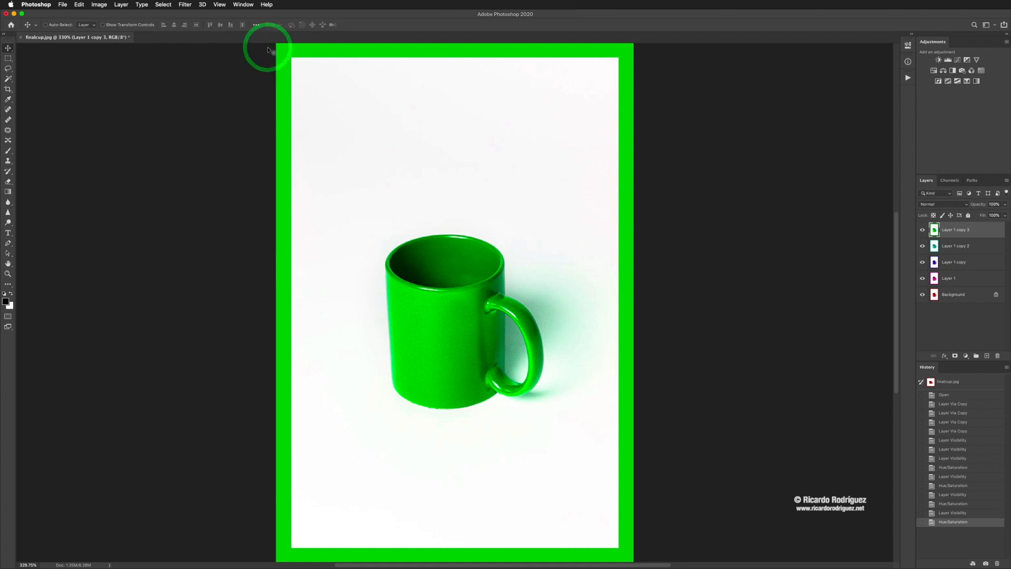
Step: Create a frame animation in the Timeline and make its frames from the layers
left_click(243, 5)
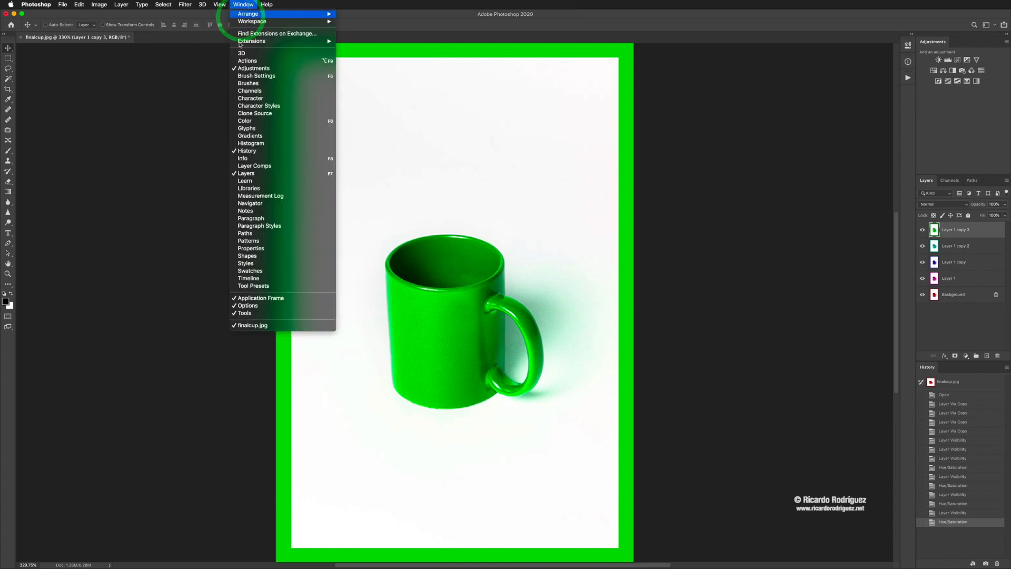
left_click(256, 278)
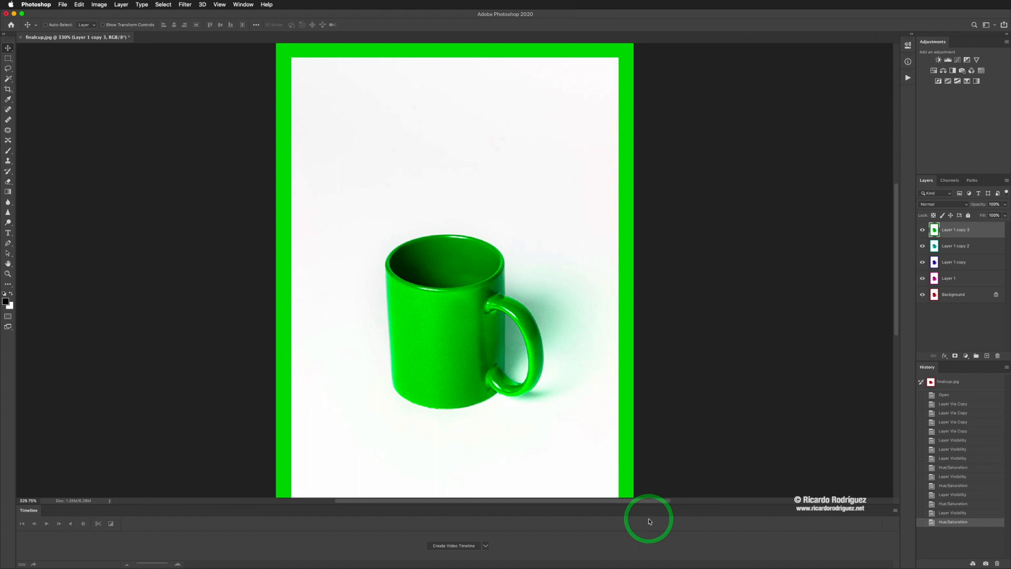
left_click(485, 548)
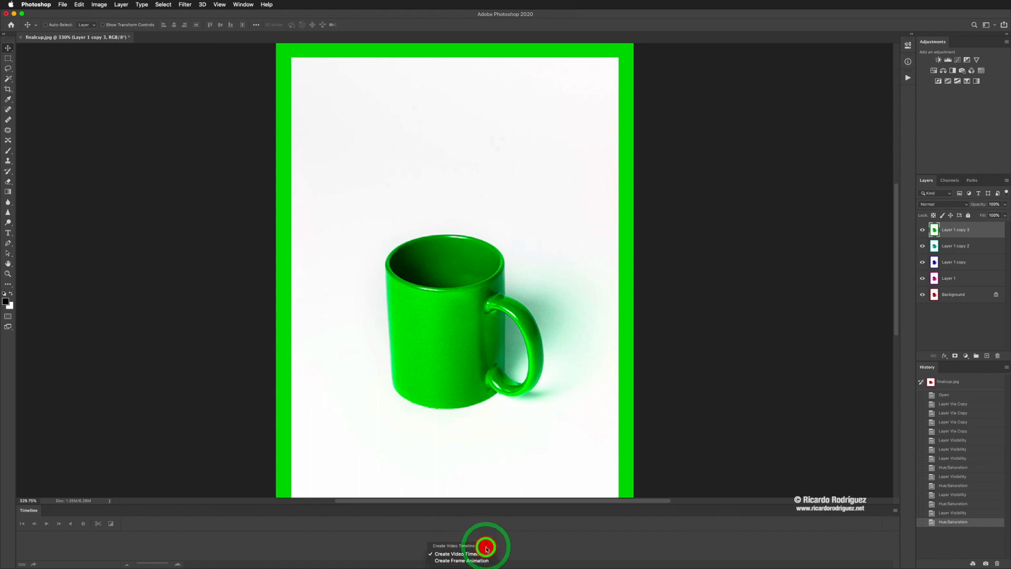
left_click(456, 560)
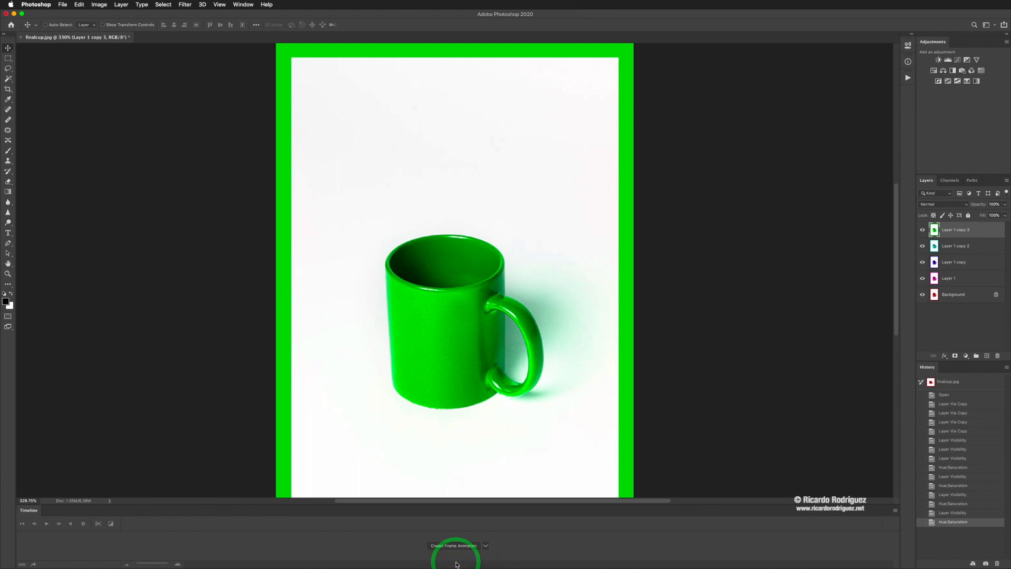
left_click(486, 545)
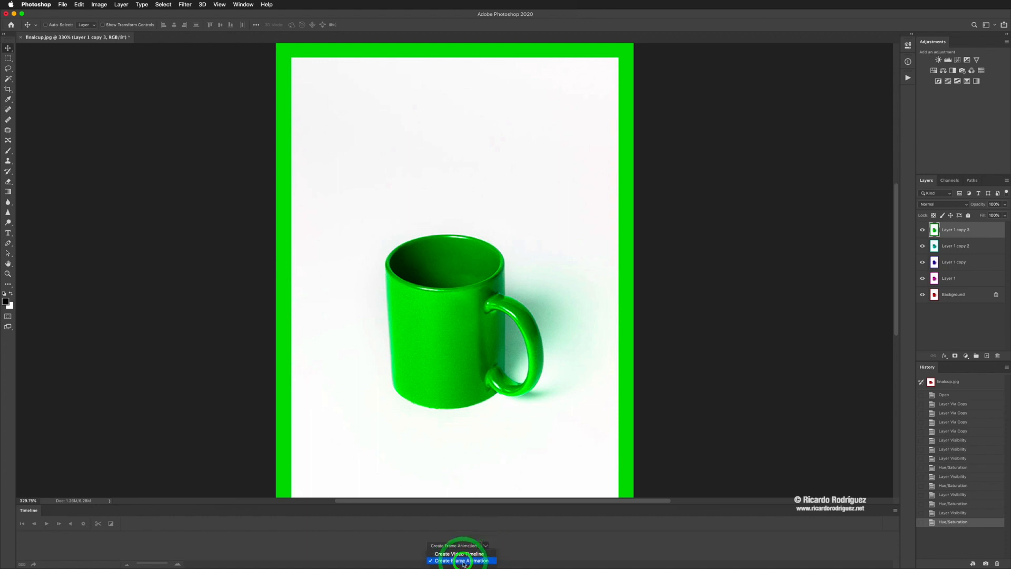
left_click(464, 561)
left_click(445, 548)
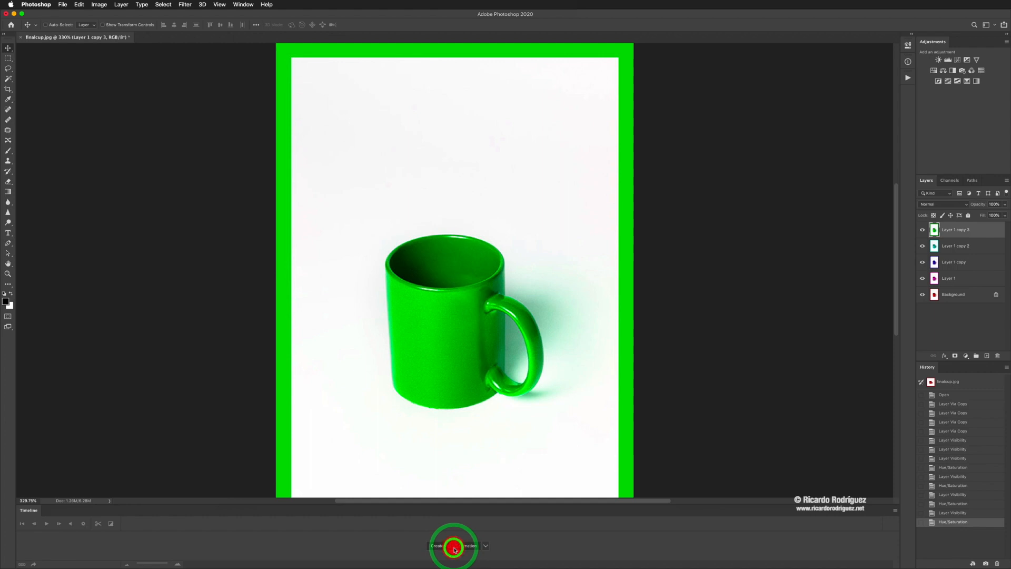
left_click(454, 548)
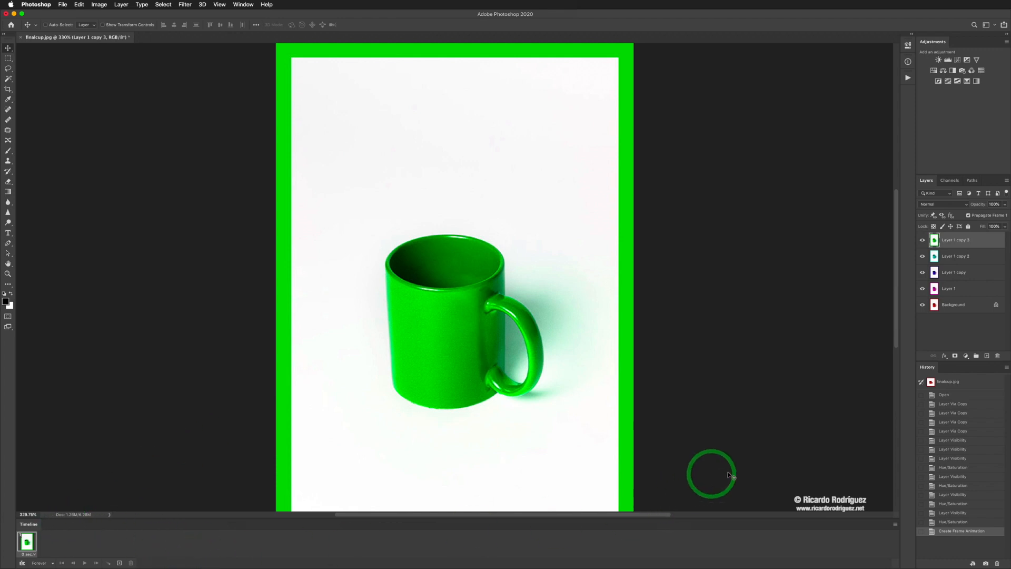
left_click(895, 527)
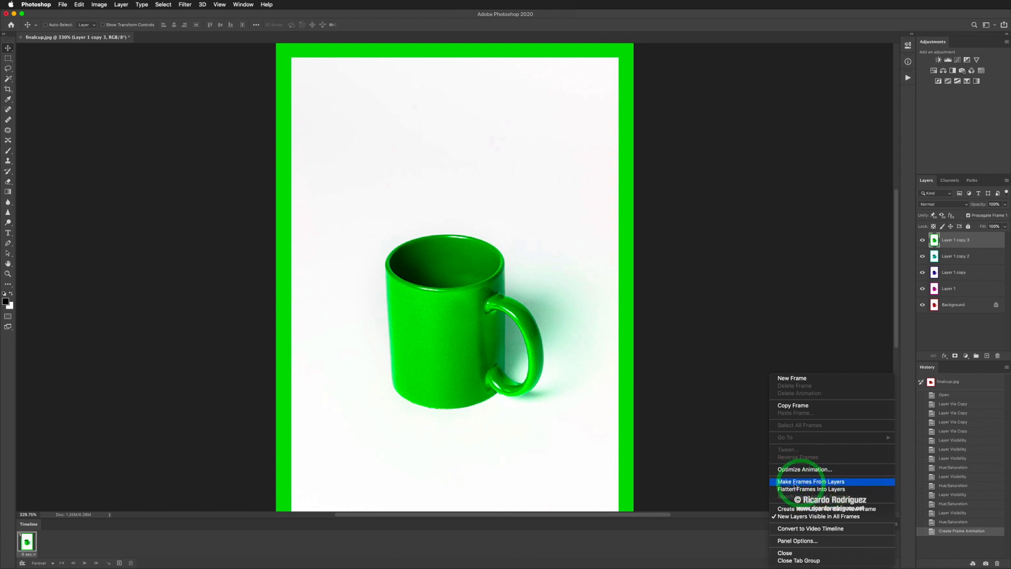
left_click(796, 485)
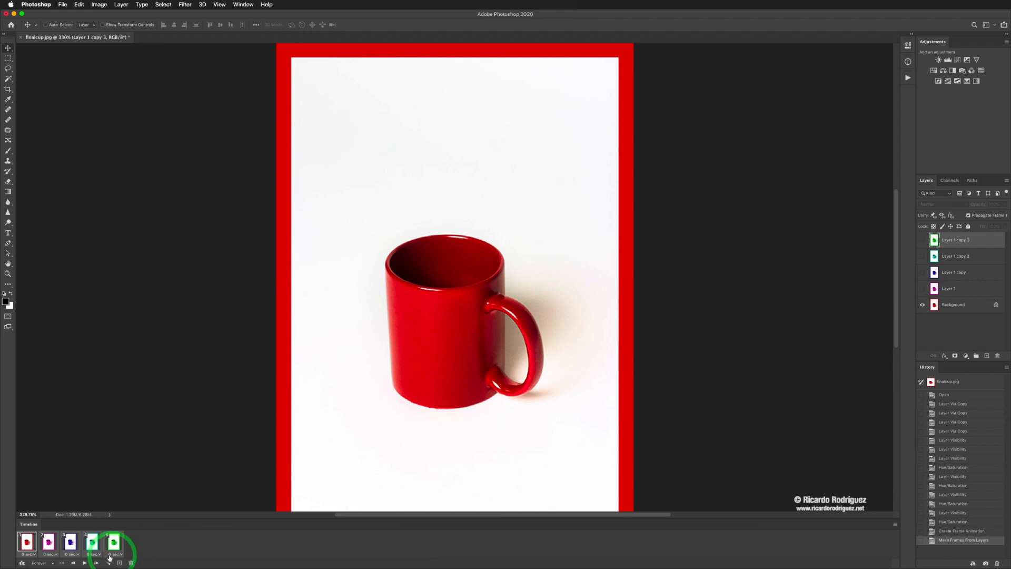
Step: Set the delay of all five animation frames to 0.2 seconds and the looping to Forever
left_click(121, 555)
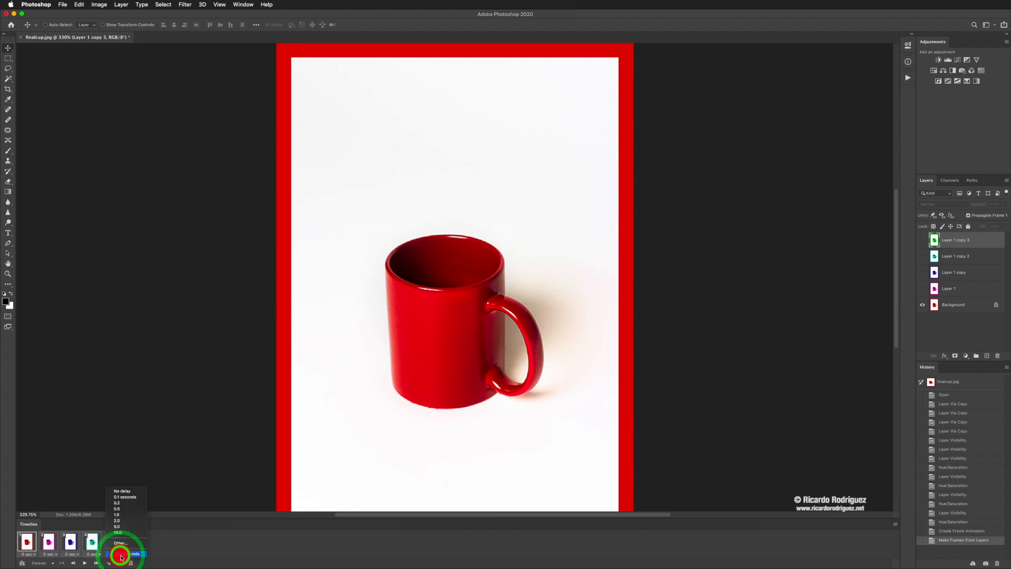
left_click(117, 503)
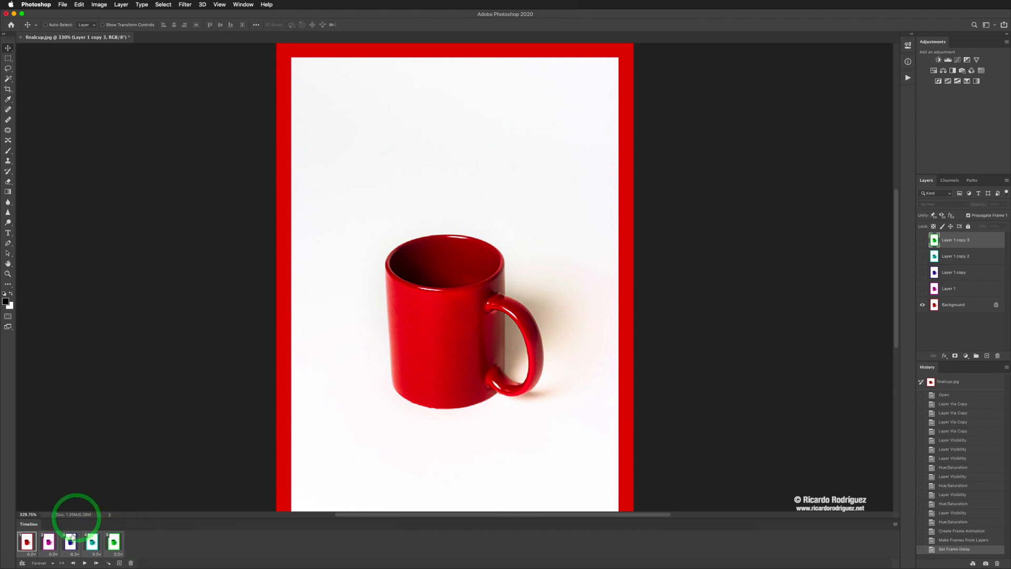
left_click(51, 561)
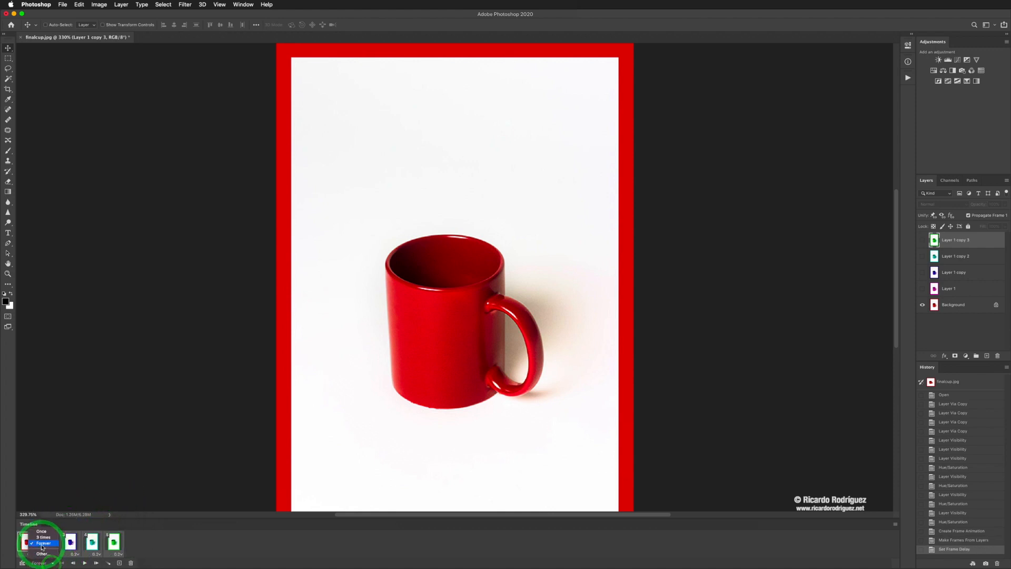
left_click(42, 542)
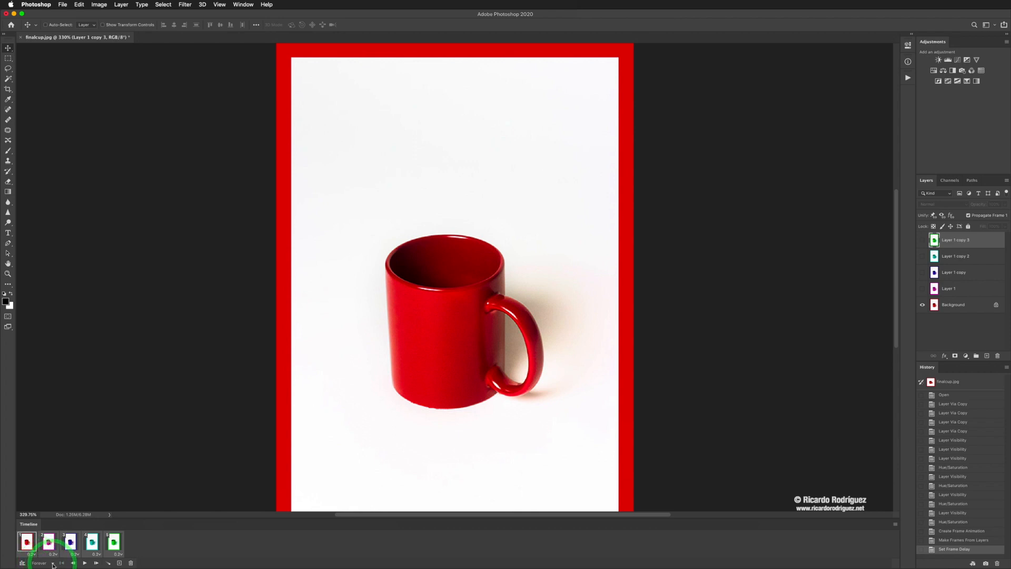
Step: Play the mug animation in the Timeline to check the colour changes, and stop it
left_click(84, 563)
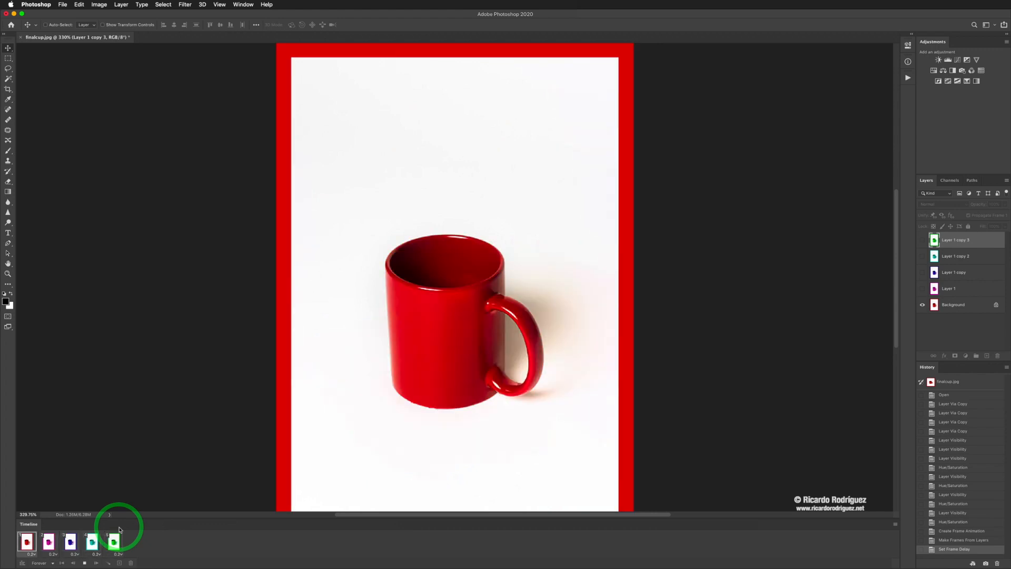
left_click(84, 563)
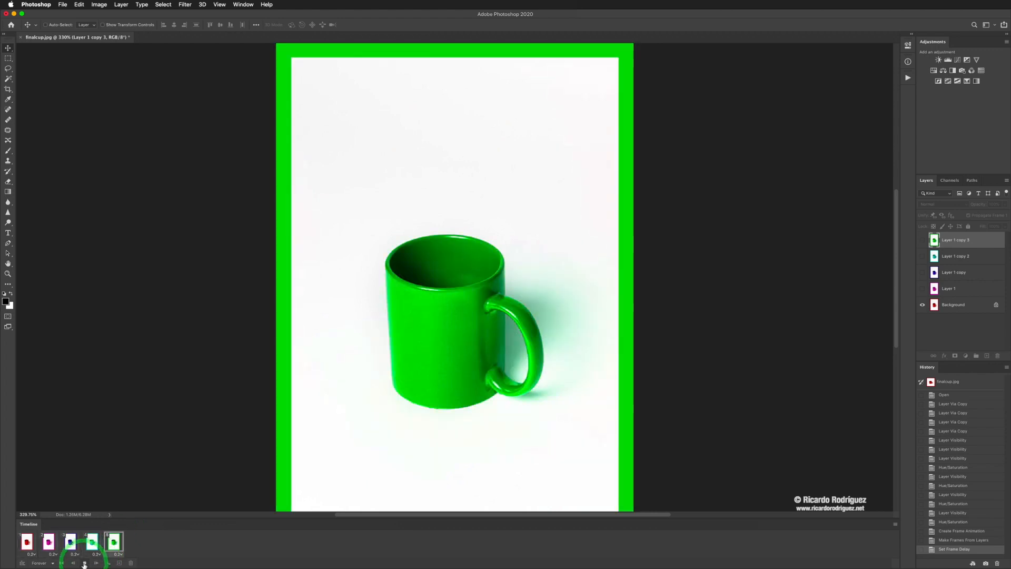
left_click(147, 475)
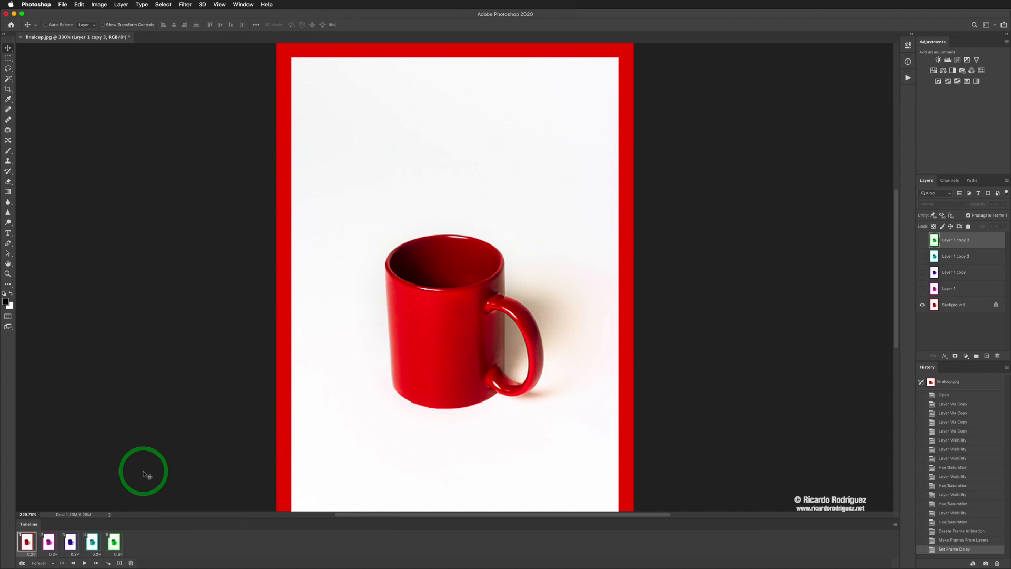
left_click(147, 474)
Step: Resize the image to a height of 600 pixels with the proportions kept
key("super+alt+i")
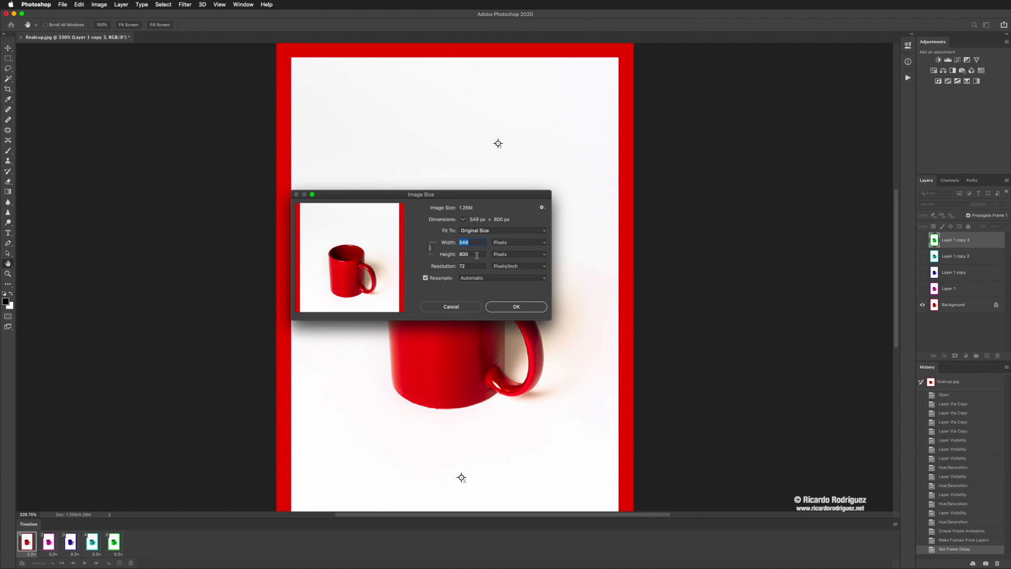
type("4")
left_click(476, 255)
type("00")
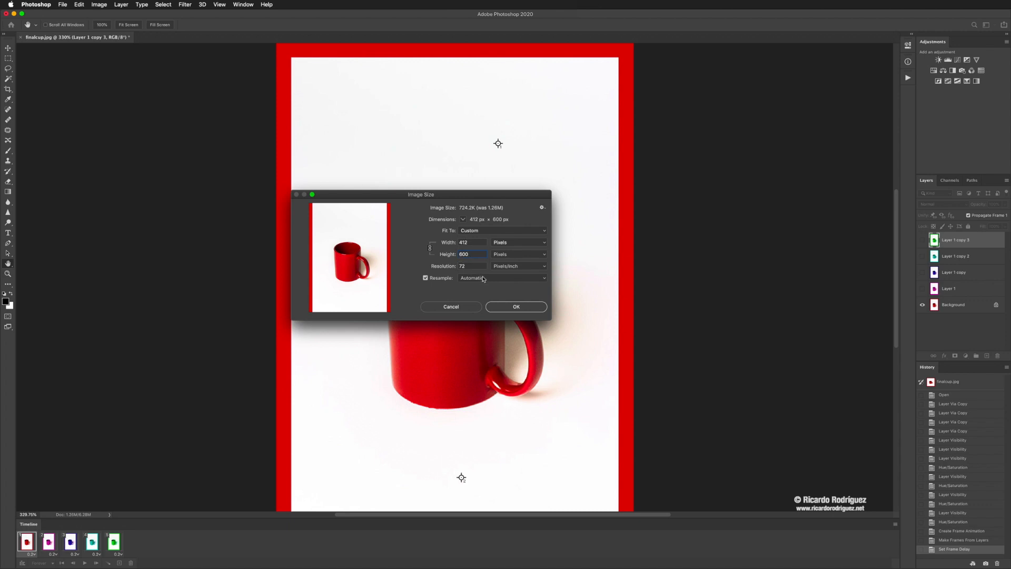
left_click(504, 307)
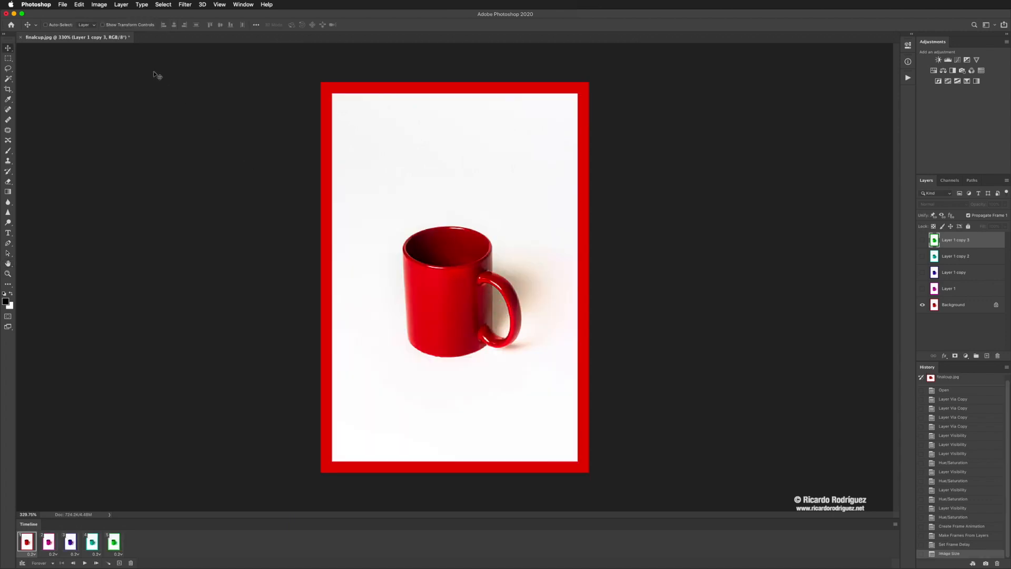
Step: Start a Save for Web (Legacy) export of the mug animation
left_click(63, 5)
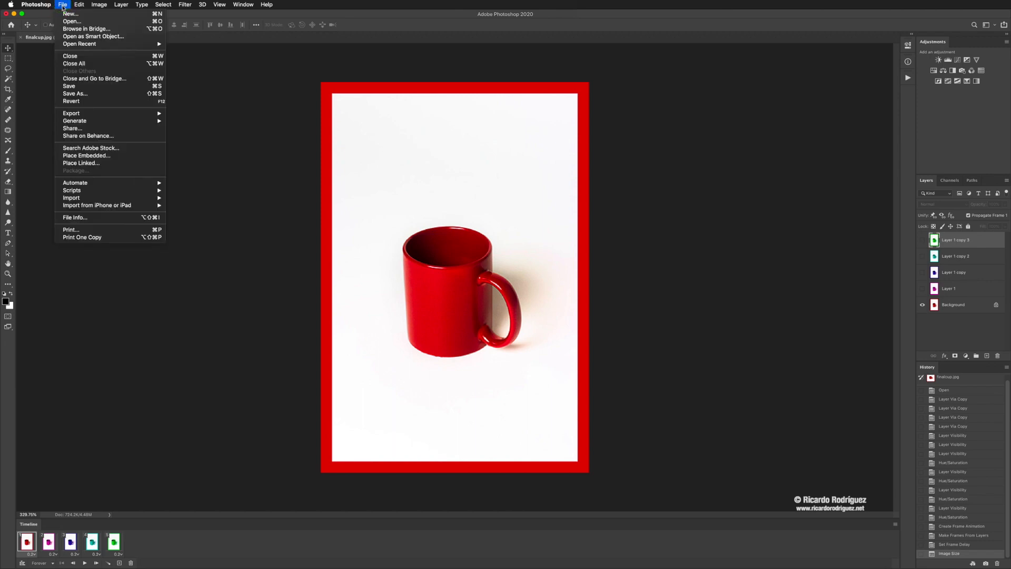
mouse_move(79, 115)
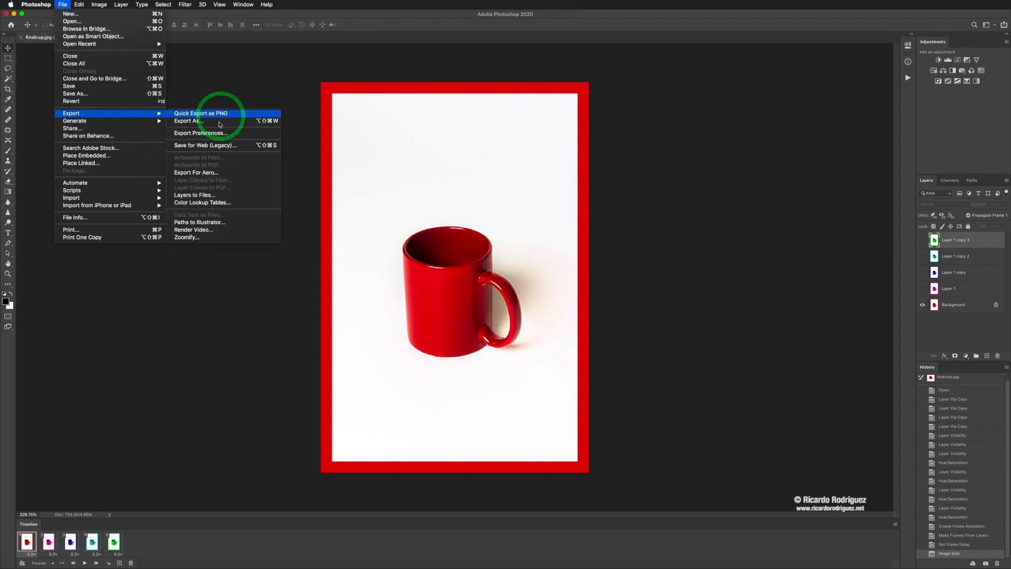
left_click(194, 147)
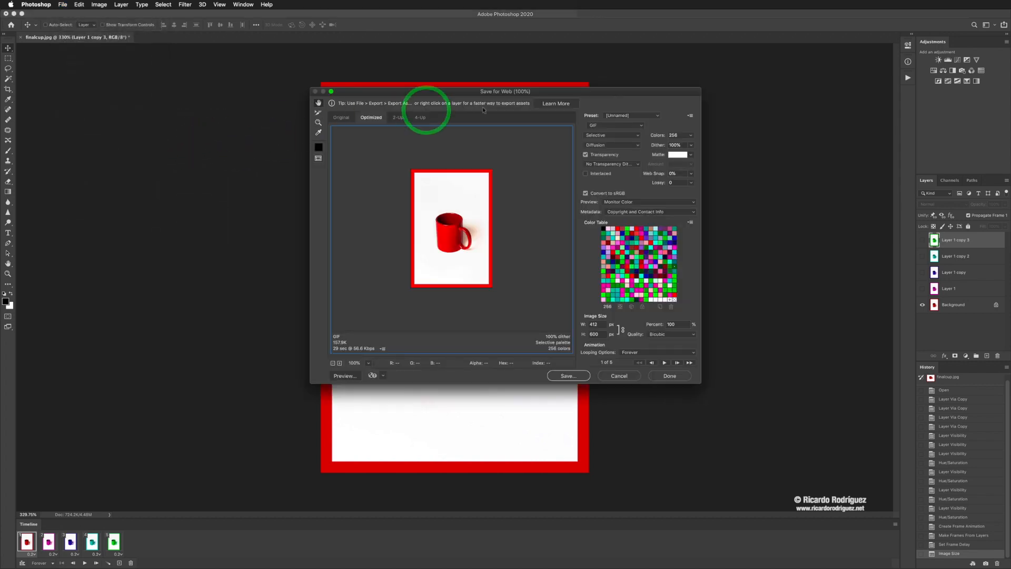
left_click_drag(571, 96, 508, 99)
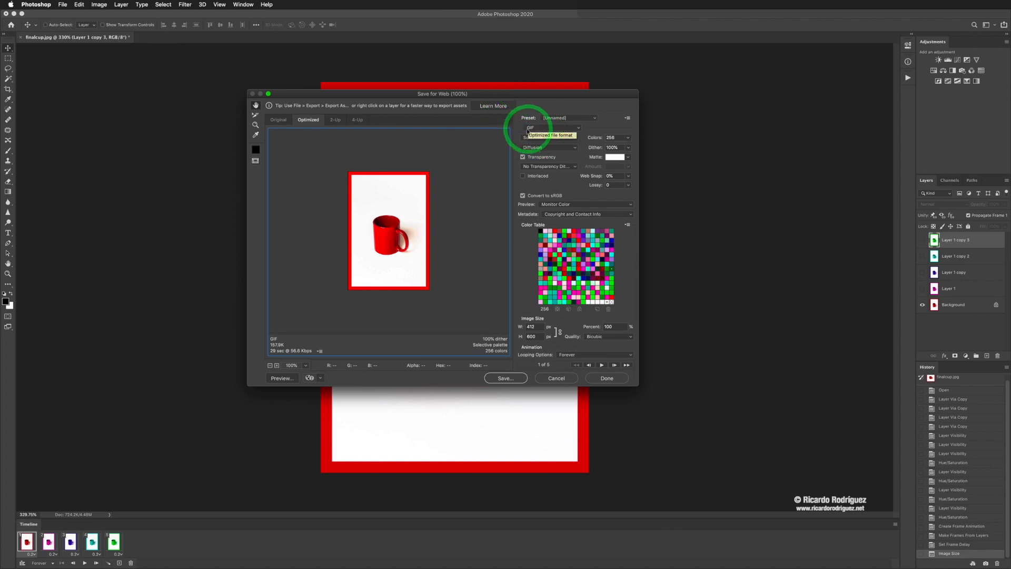
Step: Try JPEG as the export format and switch back to GIF
left_click(565, 128)
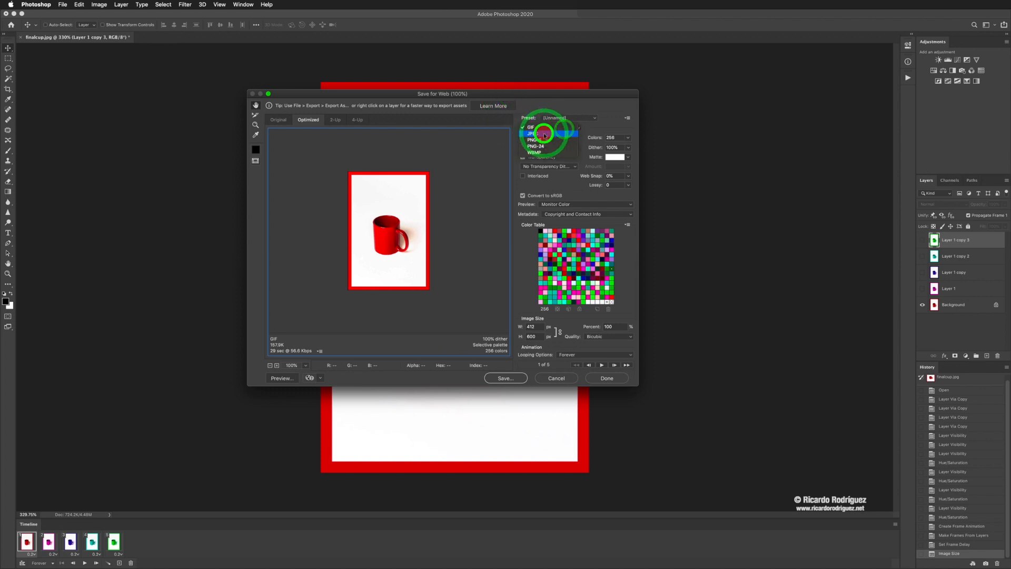
left_click(543, 136)
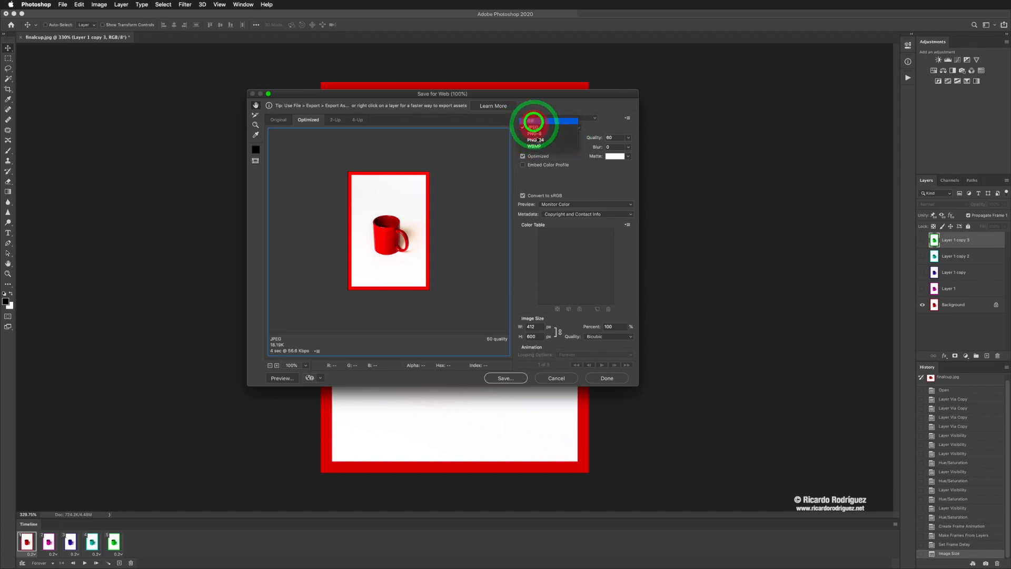
left_click(533, 122)
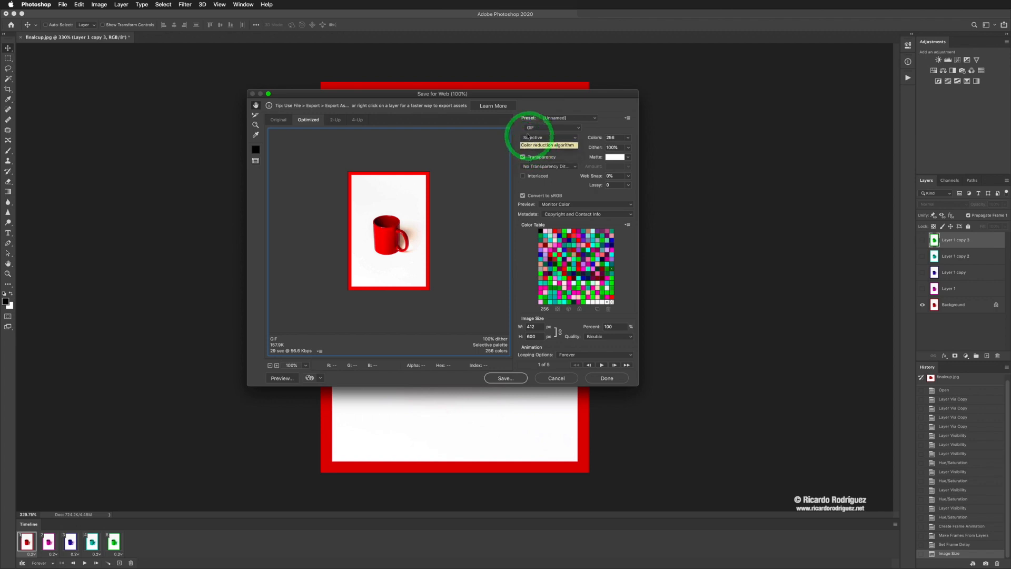
left_click(531, 130)
left_click(530, 129)
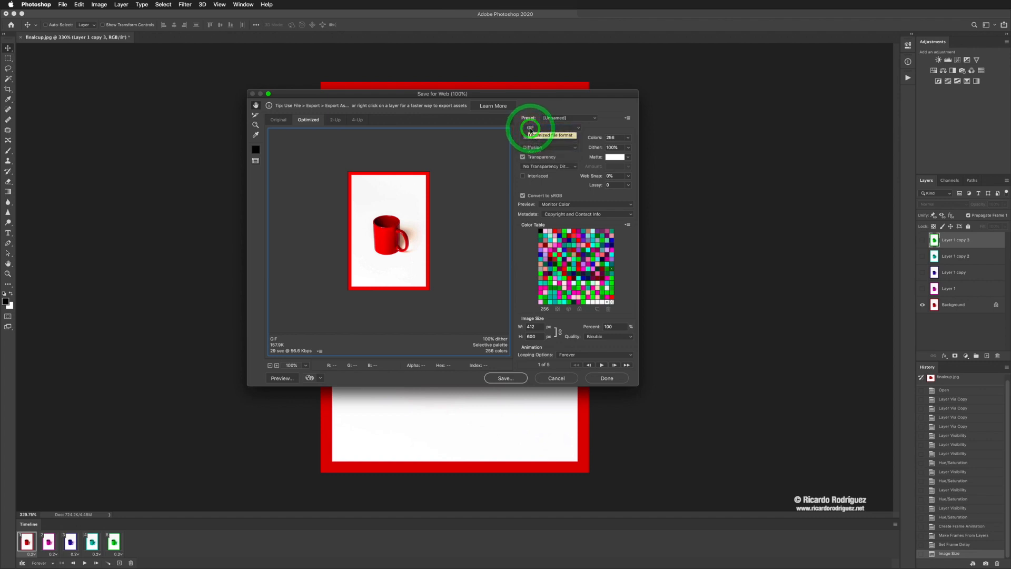
Step: Save the animation as finalcup.gif on the Desktop
left_click(506, 378)
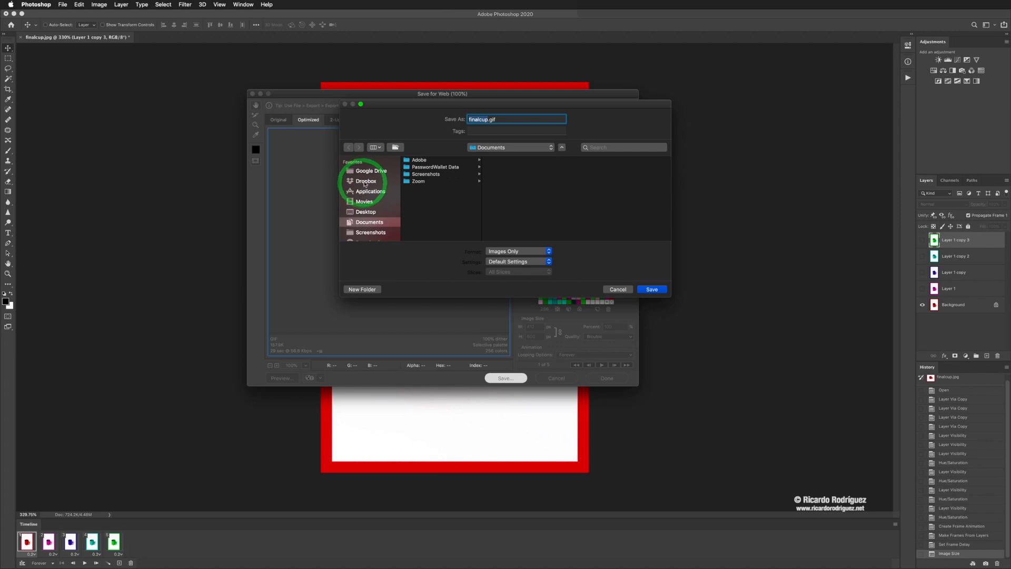
left_click(365, 211)
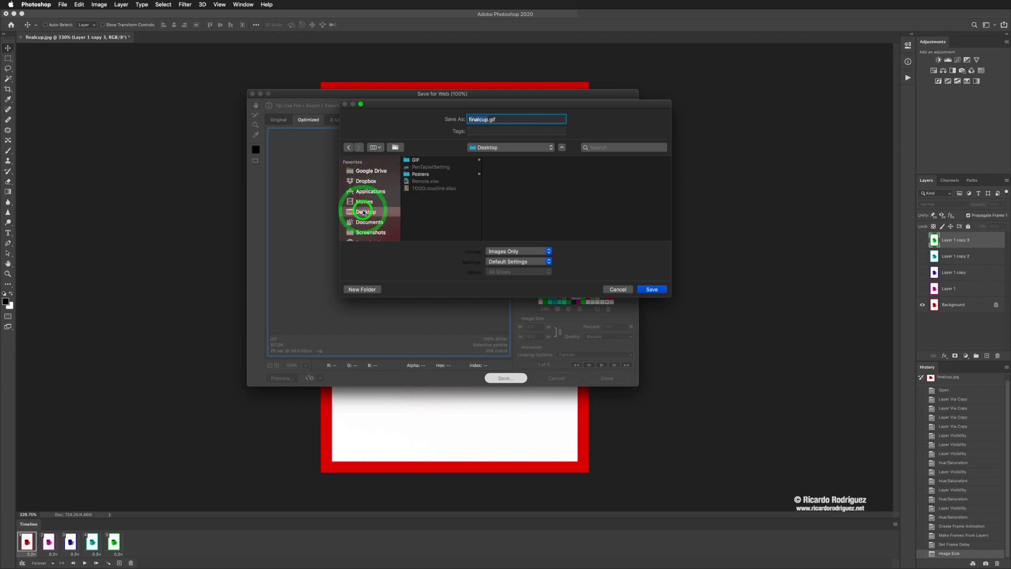
left_click(652, 289)
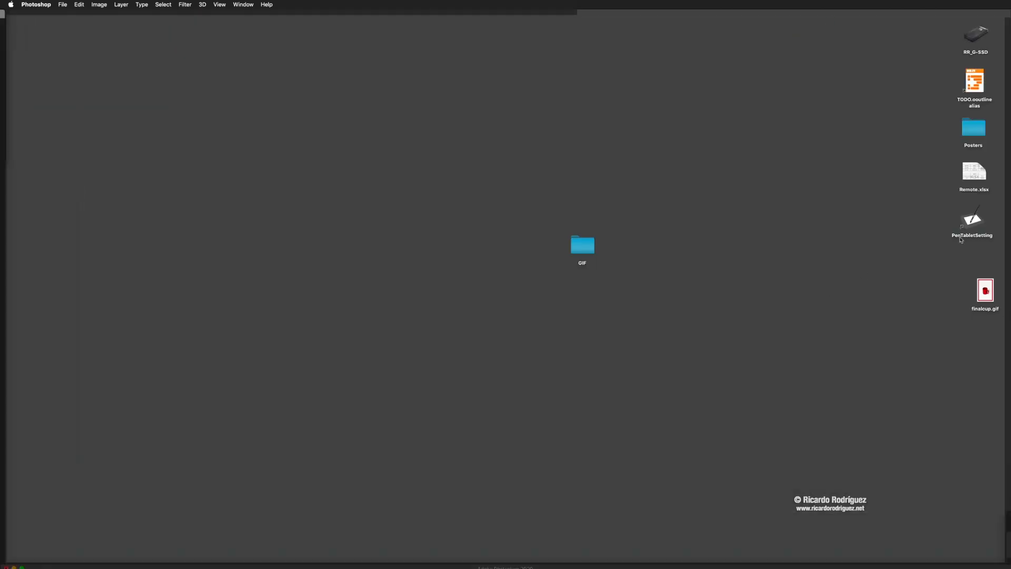
Step: Preview the exported finalcup.gif from the Desktop in Finder and close the preview
left_click_drag(982, 292, 788, 267)
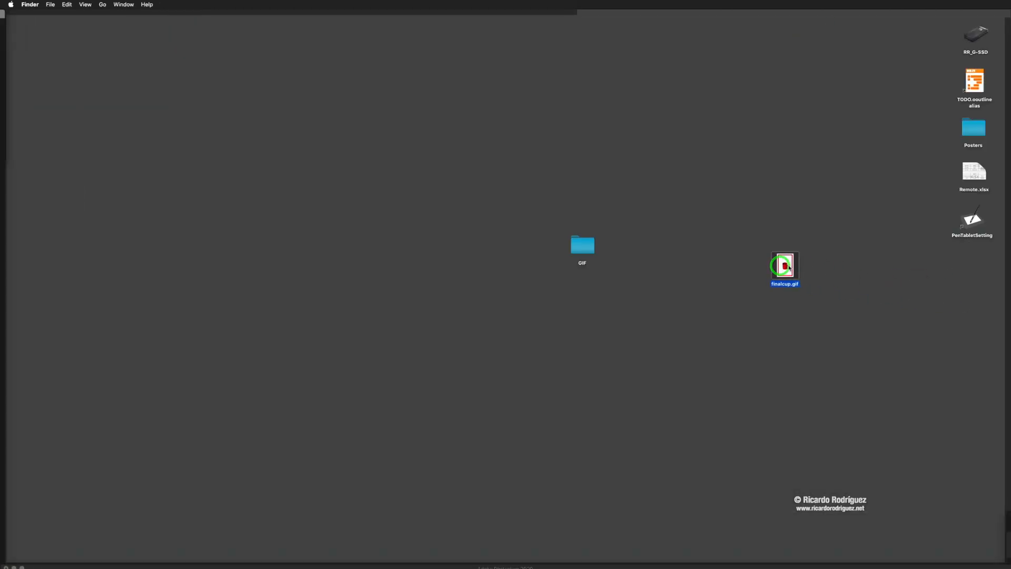
key("space")
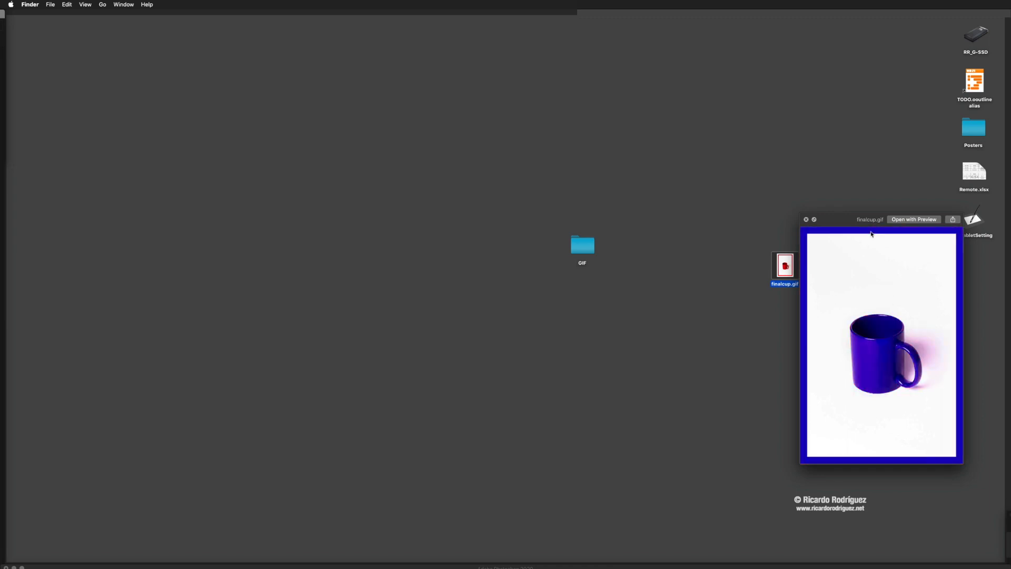
left_click_drag(846, 219, 660, 161)
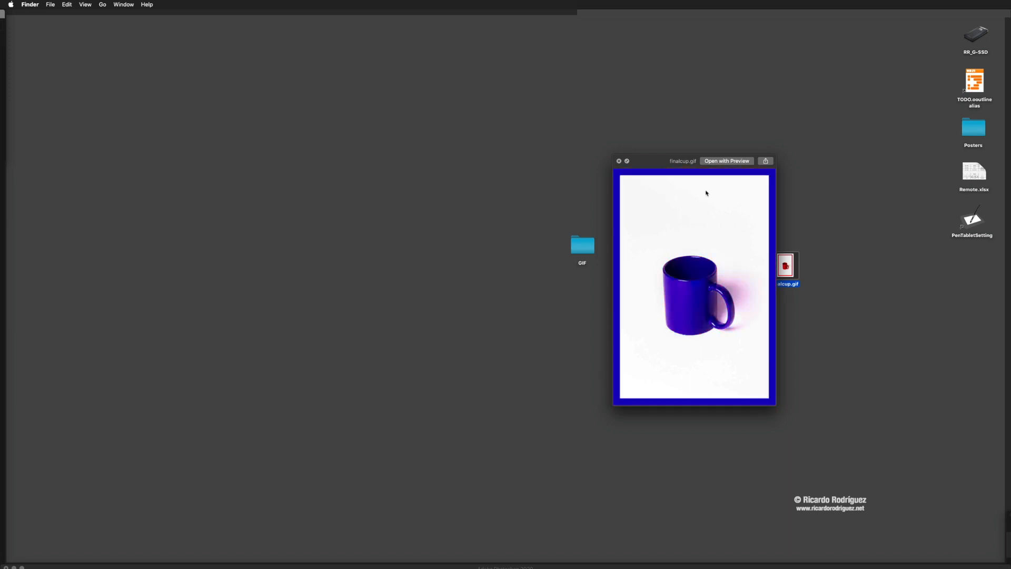
left_click(619, 162)
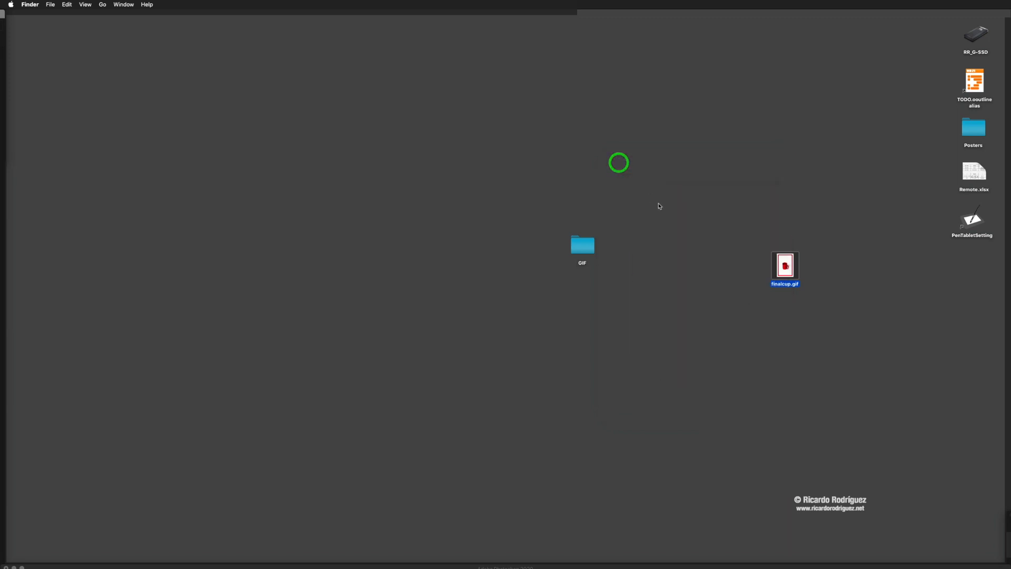
Step: Switch back to Photoshop, start Load Files into Stack and begin browsing for the source files
key("super+Tab")
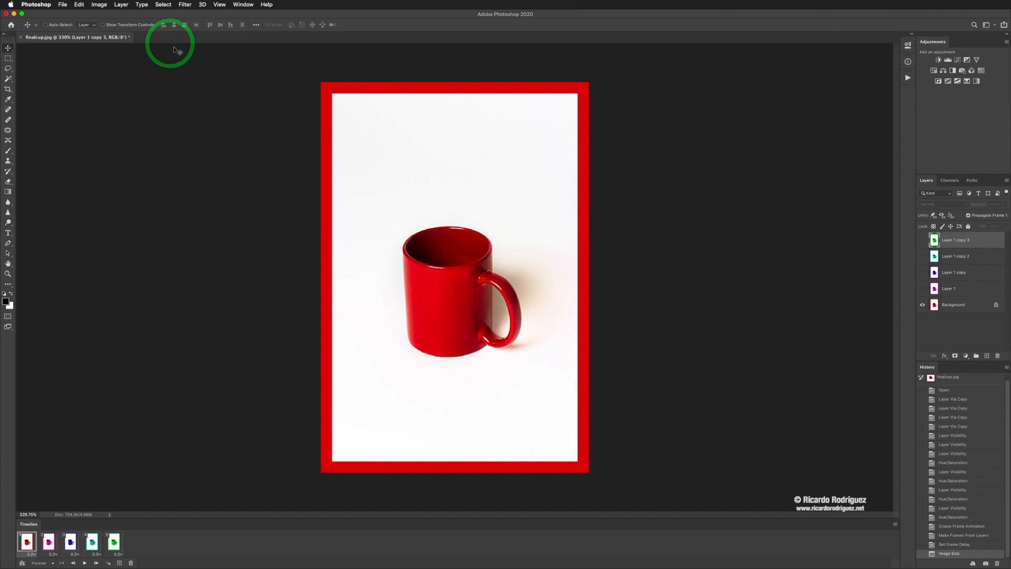
left_click(62, 7)
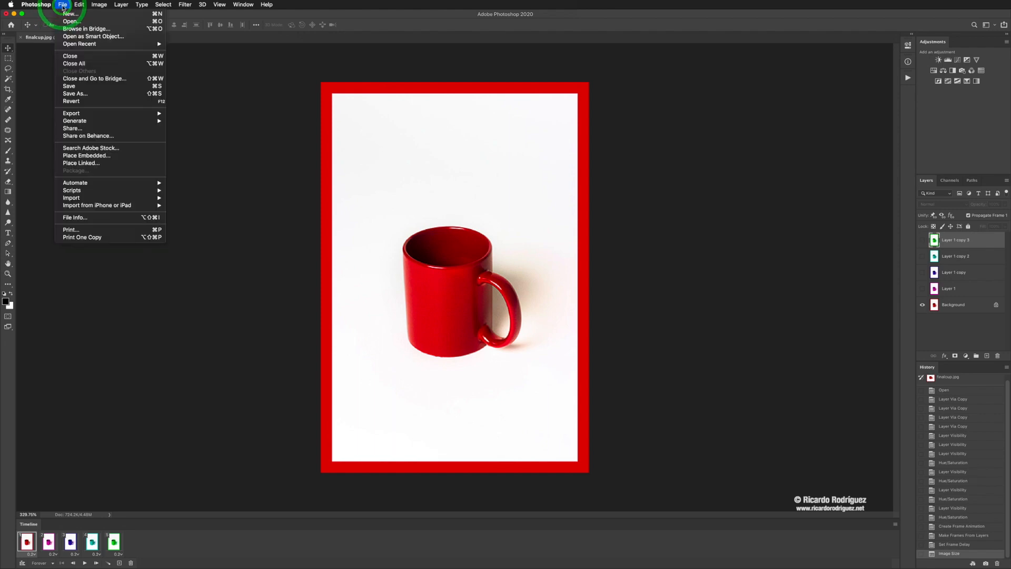
mouse_move(65, 192)
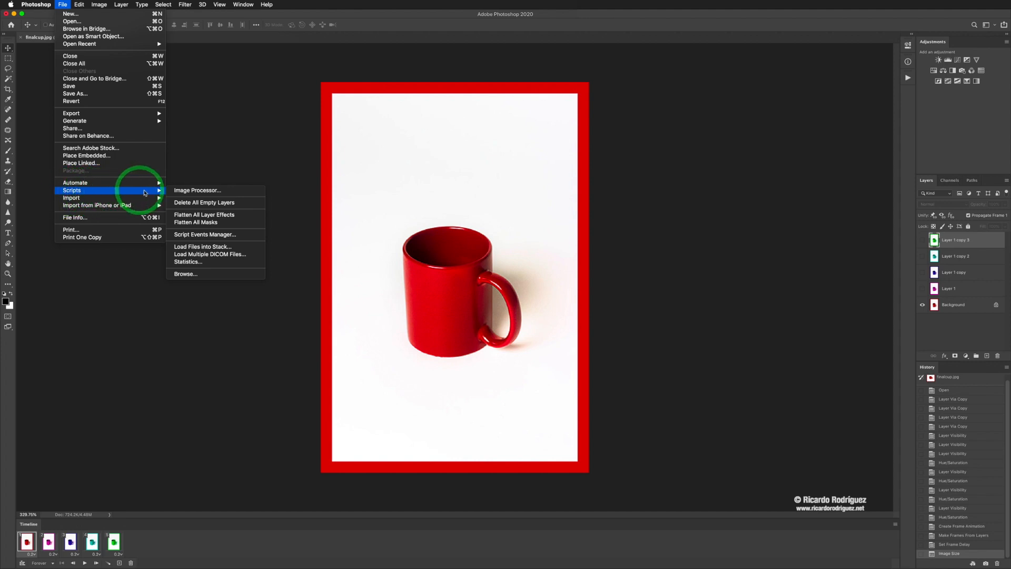
left_click(223, 247)
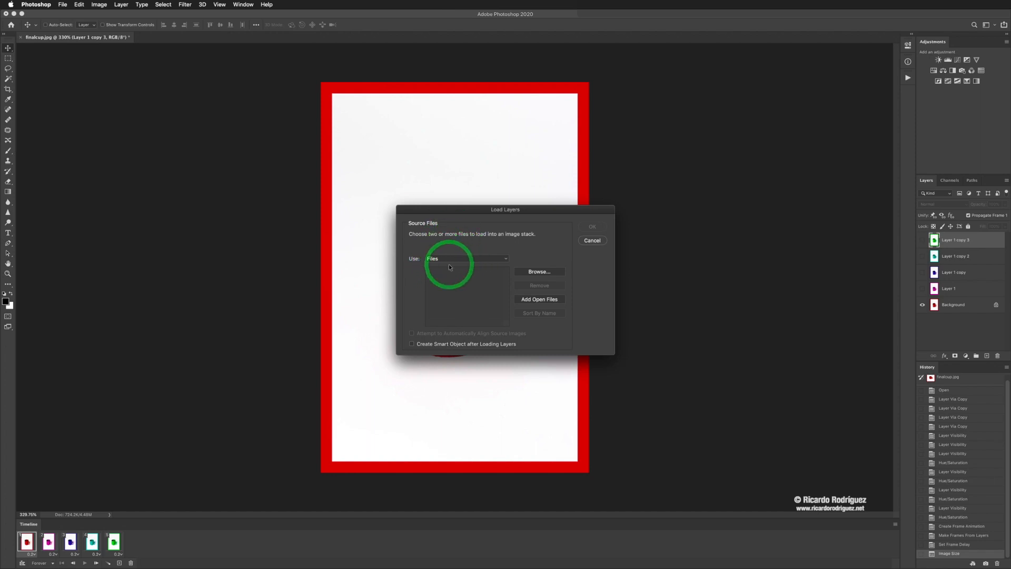
left_click(520, 272)
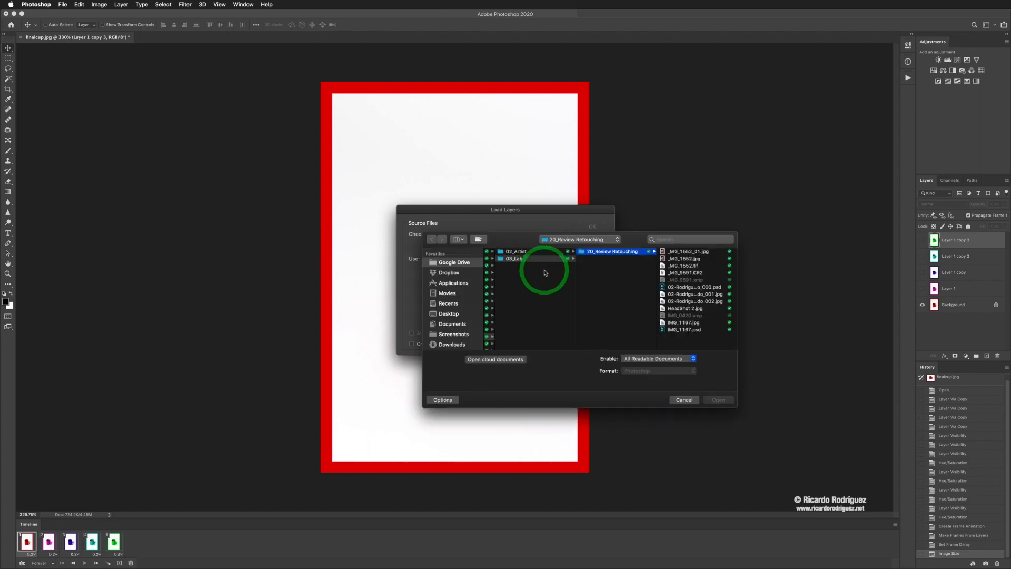
Step: Go to the Practice folder inside W4, 03_Lab, 11b_GIF for the source images
scroll(545, 272, "left", 10)
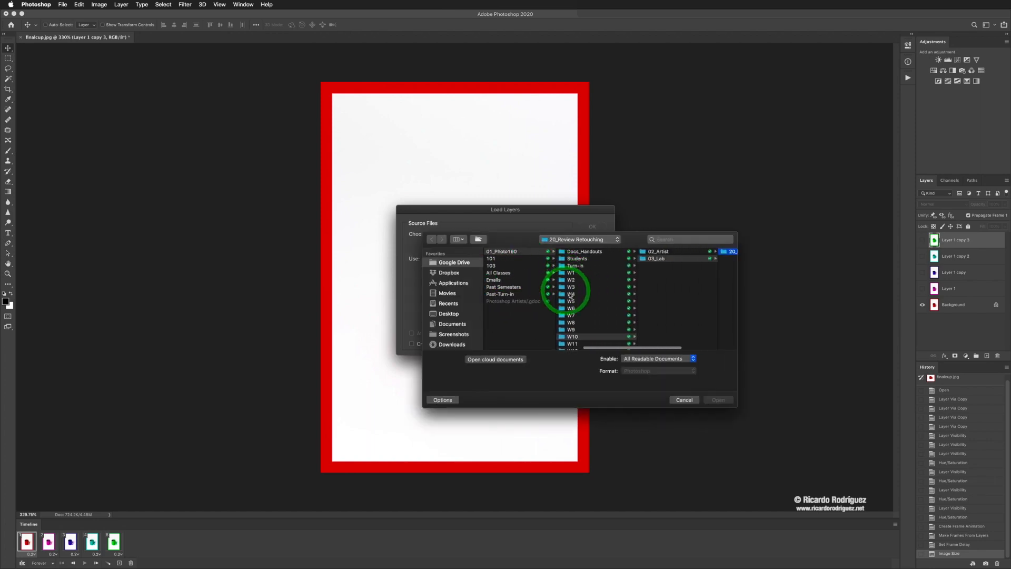
left_click(573, 296)
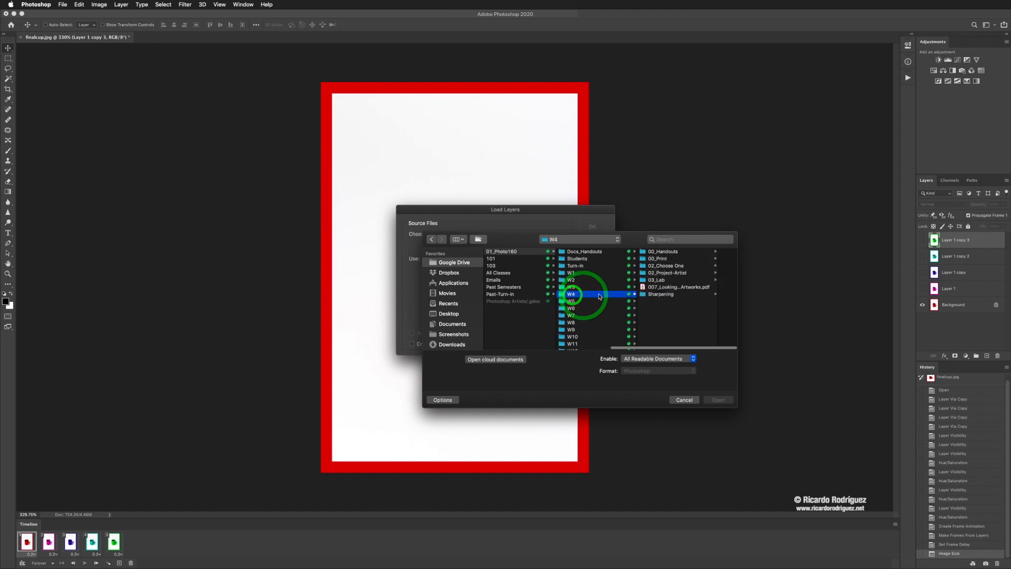
left_click(658, 280)
left_click(682, 273)
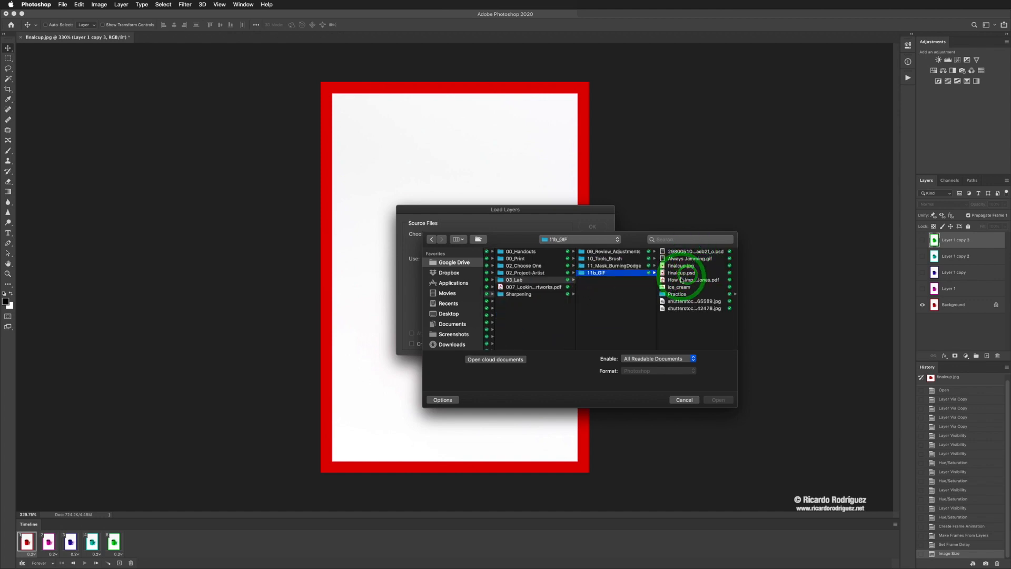
left_click(674, 294)
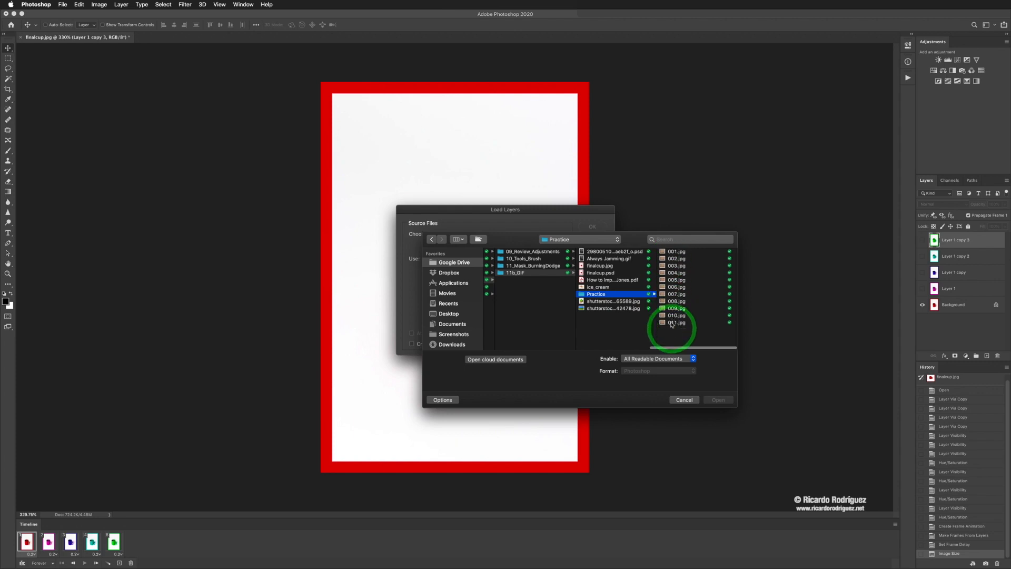
Step: Load the images 001.jpg to 011.jpg as layers of one new document
left_click(674, 252)
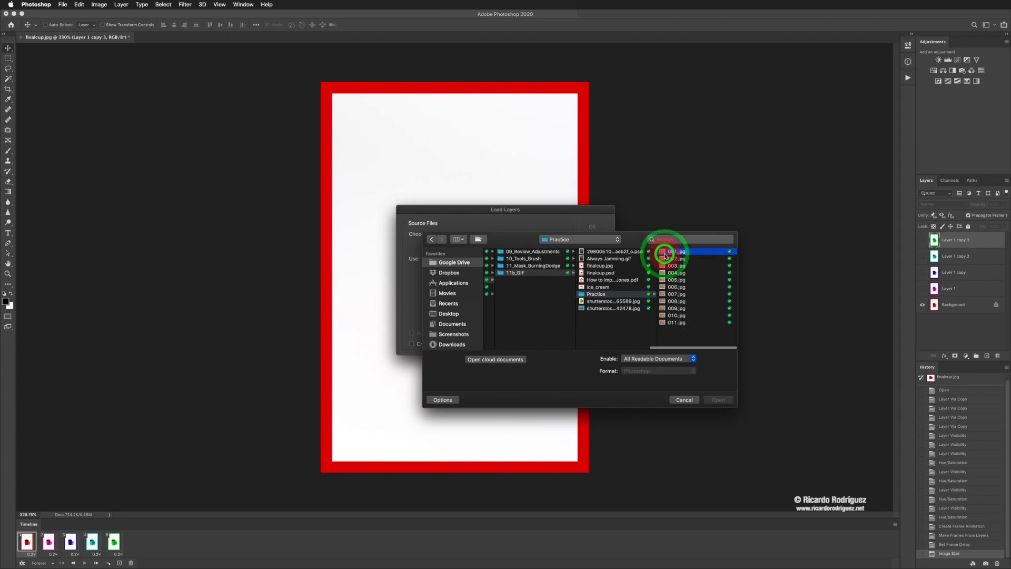
left_click(574, 322, "shift")
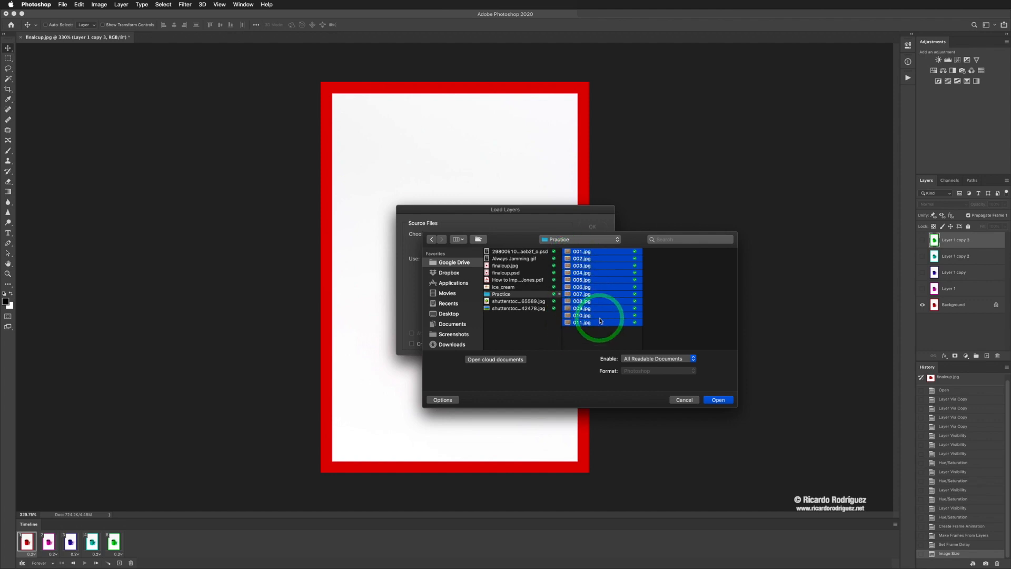
left_click(724, 403)
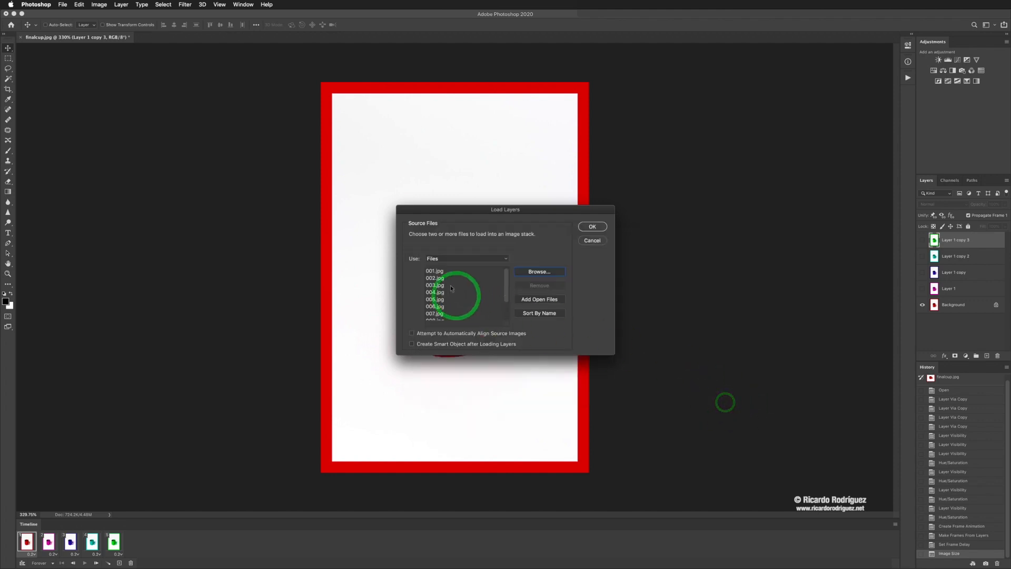
left_click(591, 228)
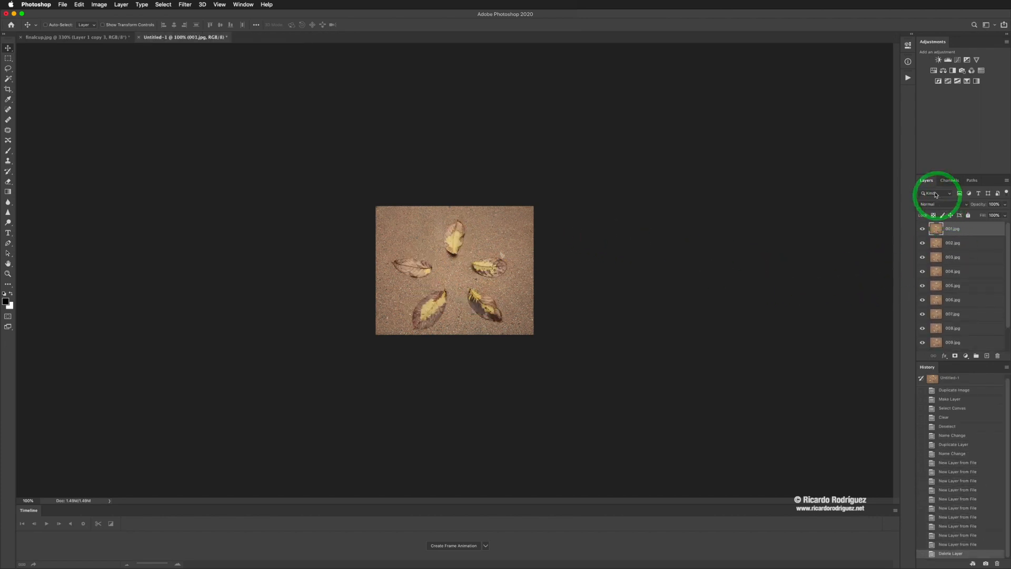
Step: Detach the Layers panel from its dock and lengthen it to fit all eleven image layers
left_click_drag(927, 180, 703, 119)
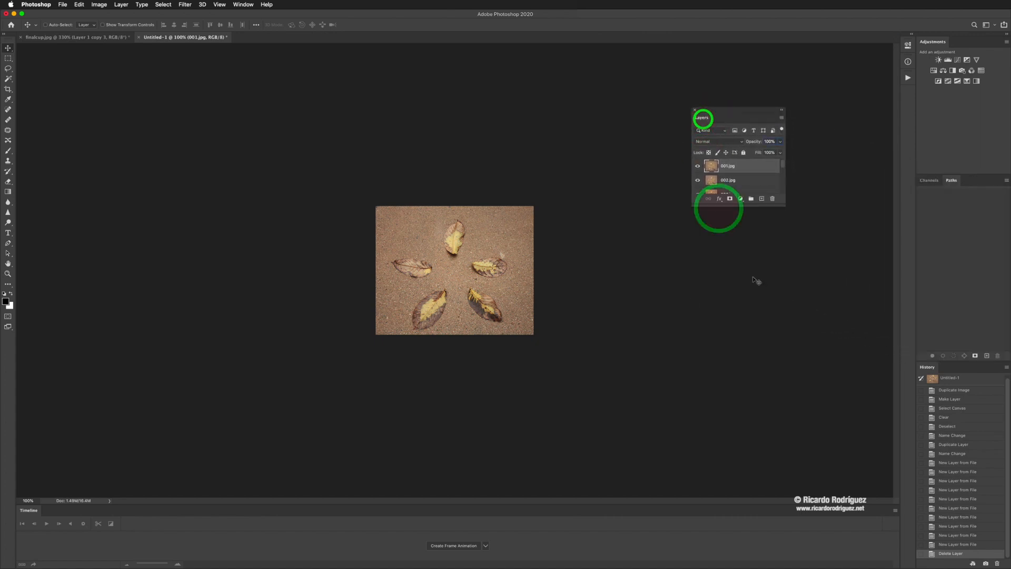
left_click_drag(736, 205, 735, 401)
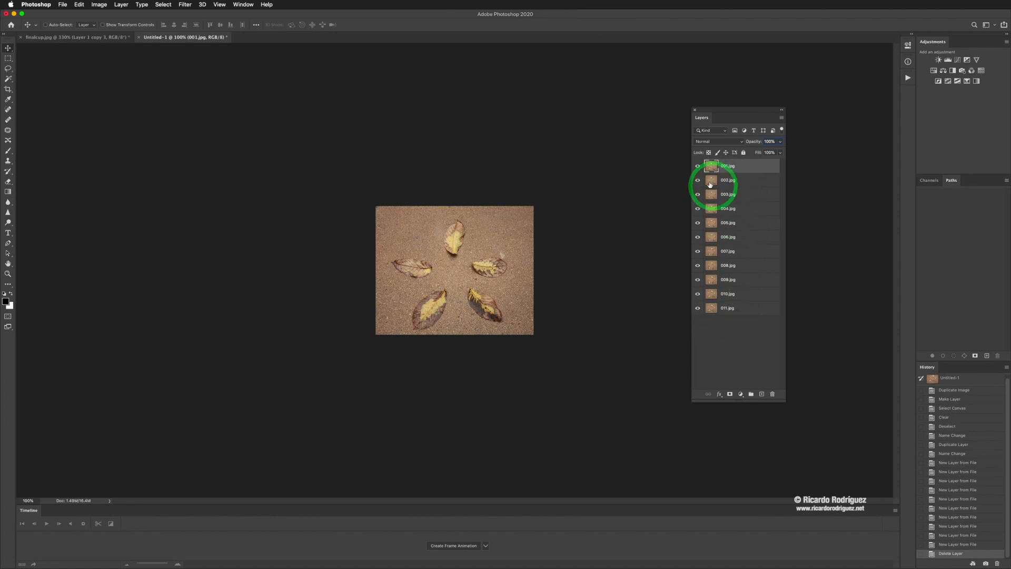
Step: Preview the leaf movement by hiding layers from 001.jpg downward one by one, and show them all again in reverse order
left_click(698, 166)
left_click(698, 180)
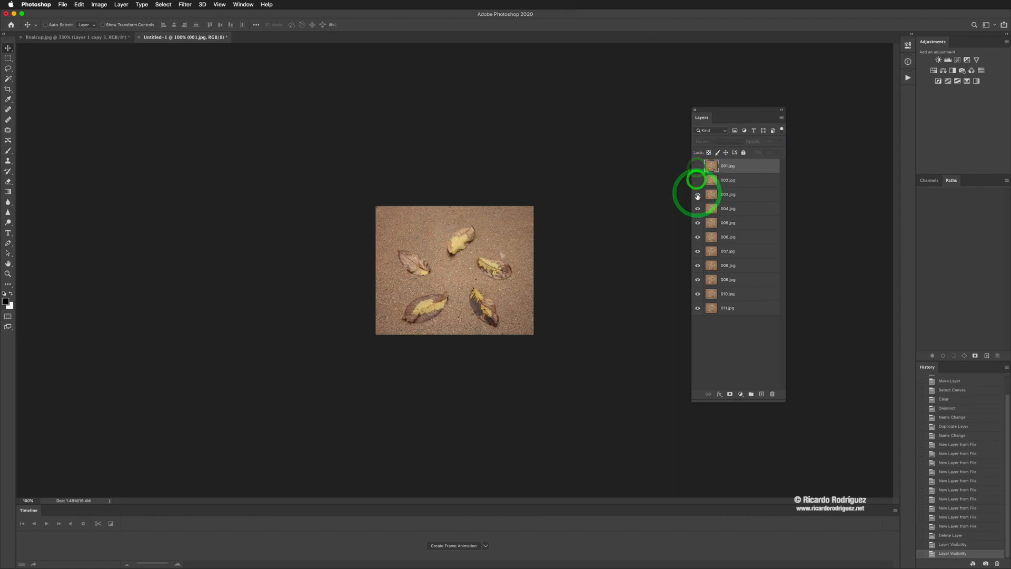
left_click(697, 195)
left_click(697, 209)
left_click(698, 223)
left_click(698, 237)
left_click(698, 251)
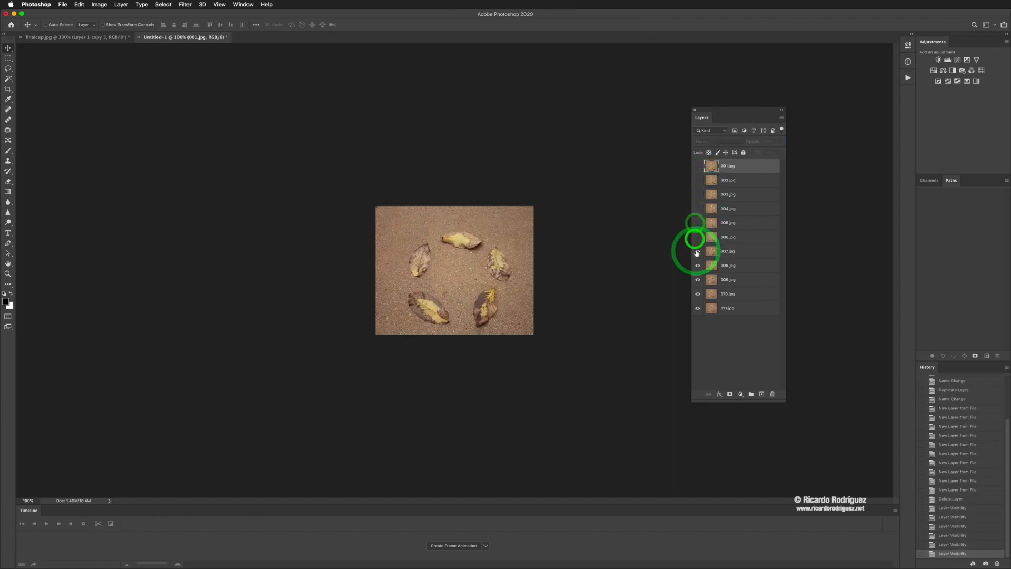
left_click(698, 266)
left_click(698, 280)
left_click(698, 294)
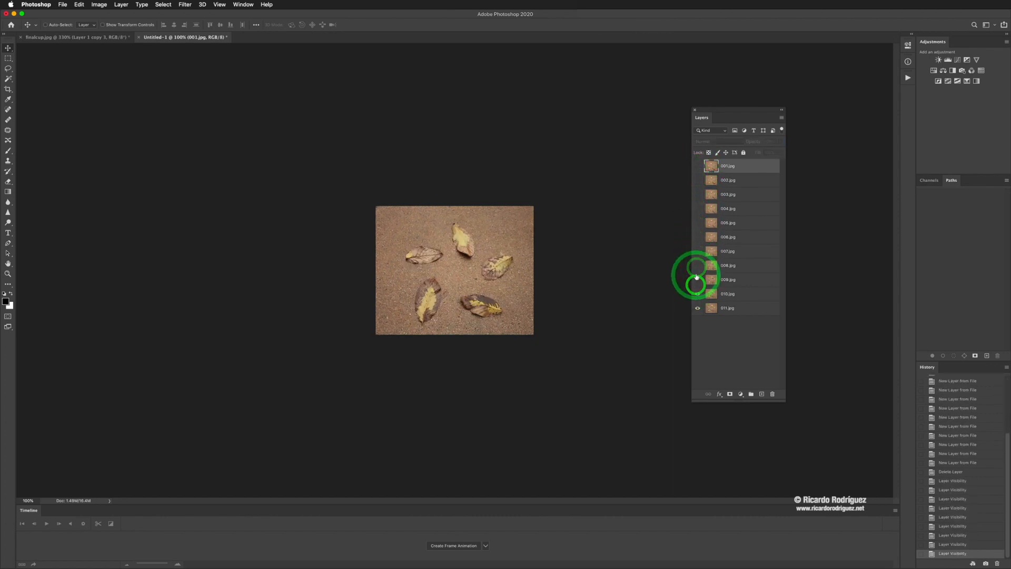
left_click(697, 294)
left_click(698, 279)
left_click(698, 265)
left_click(698, 252)
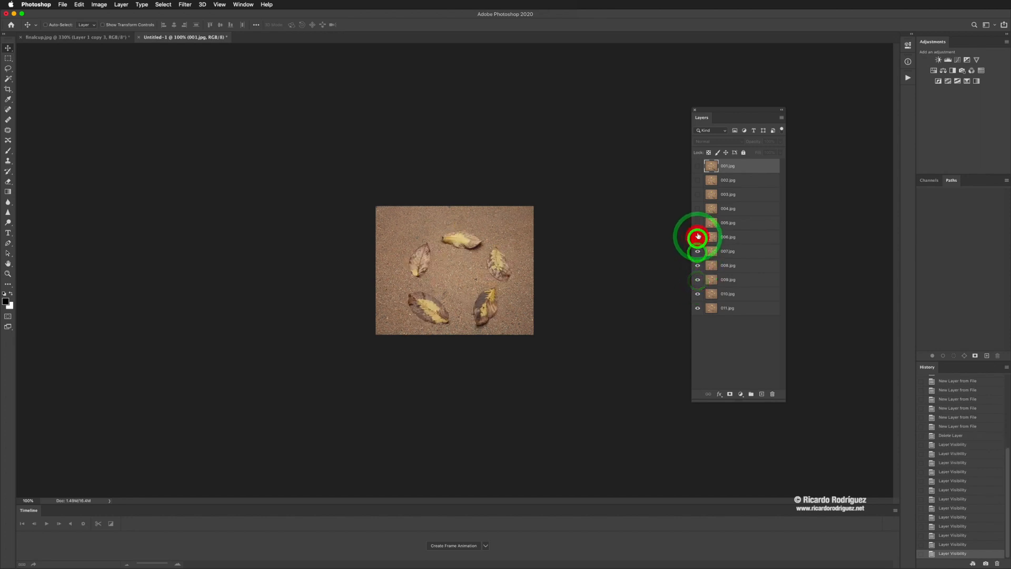
left_click(697, 237)
left_click(698, 223)
left_click(698, 208)
left_click(698, 194)
left_click(698, 180)
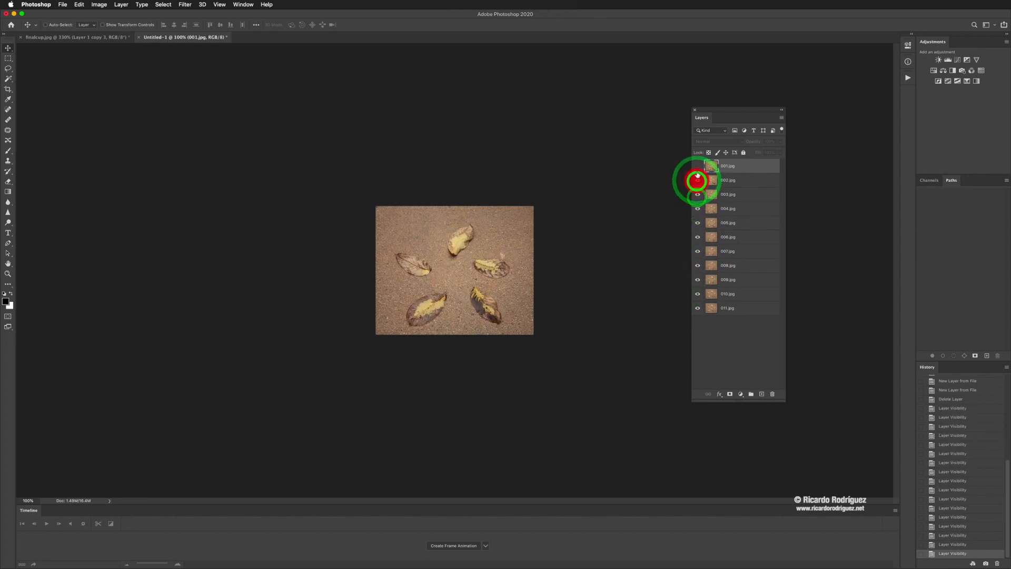
left_click(698, 165)
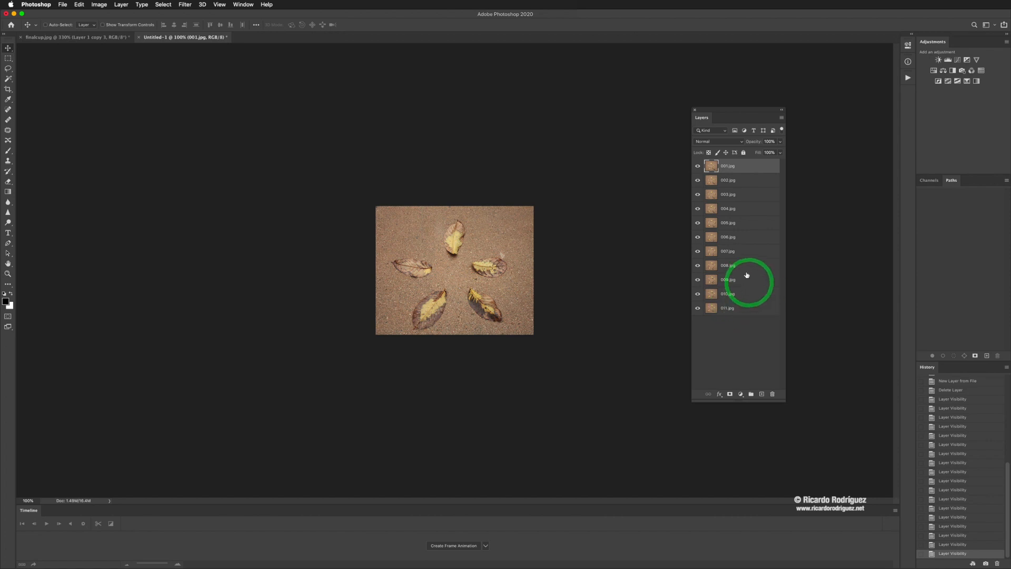
Step: Duplicate layers 002.jpg to 010.jpg together, and move layer 001.jpg below the copies, directly above the original 002.jpg
left_click(736, 182)
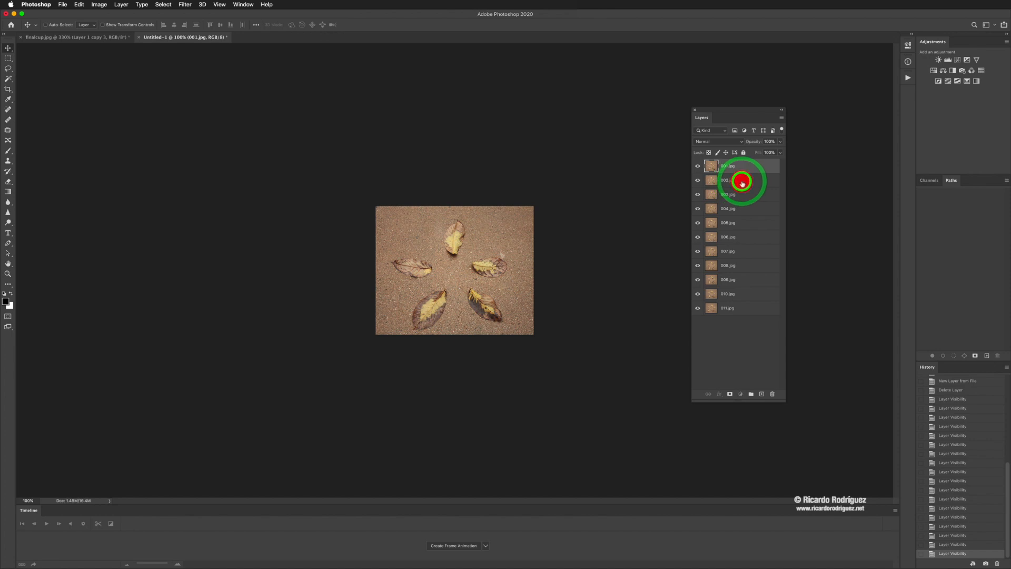
left_click(753, 295, "shift")
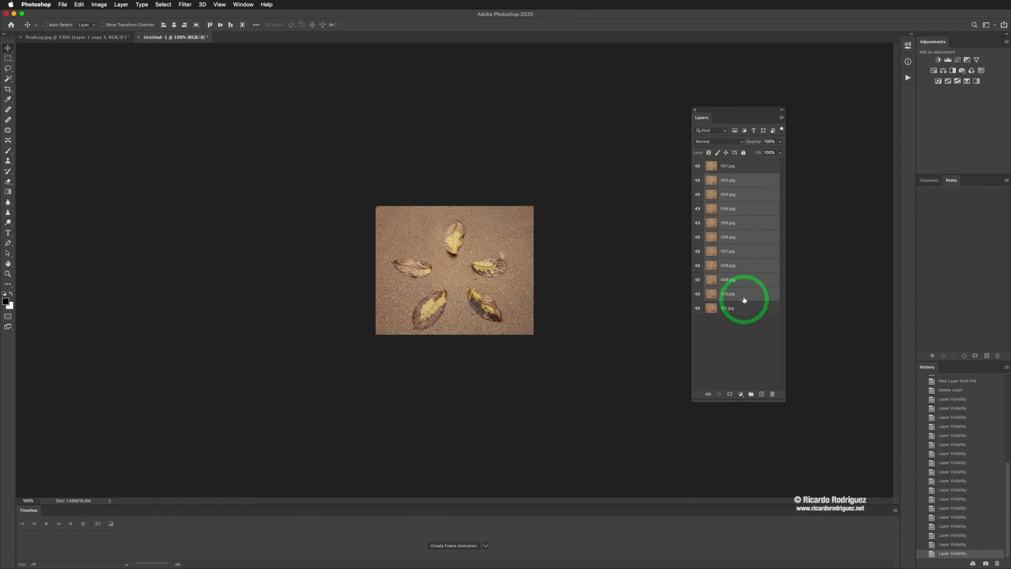
left_click_drag(743, 297, 761, 391)
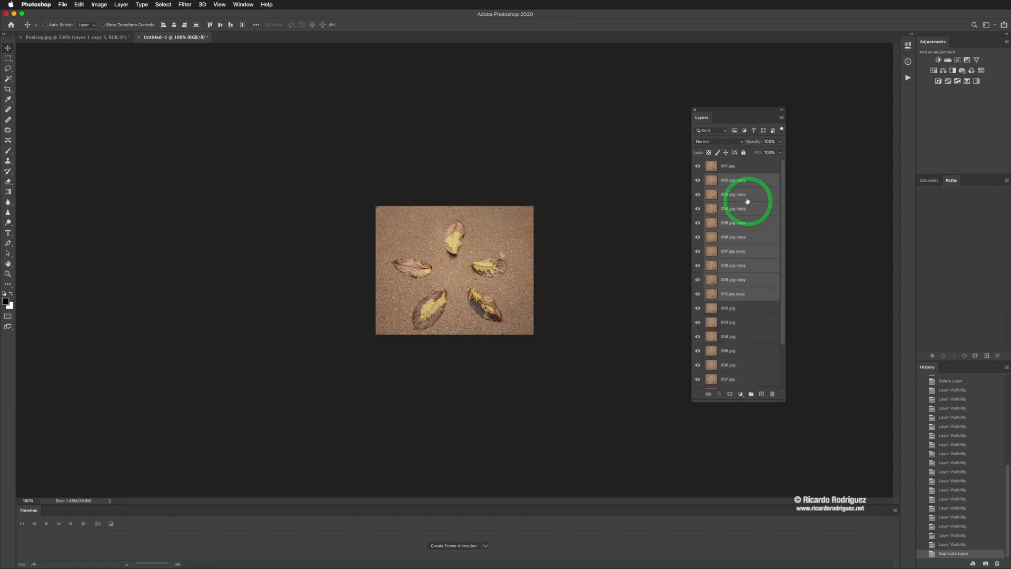
left_click(734, 167)
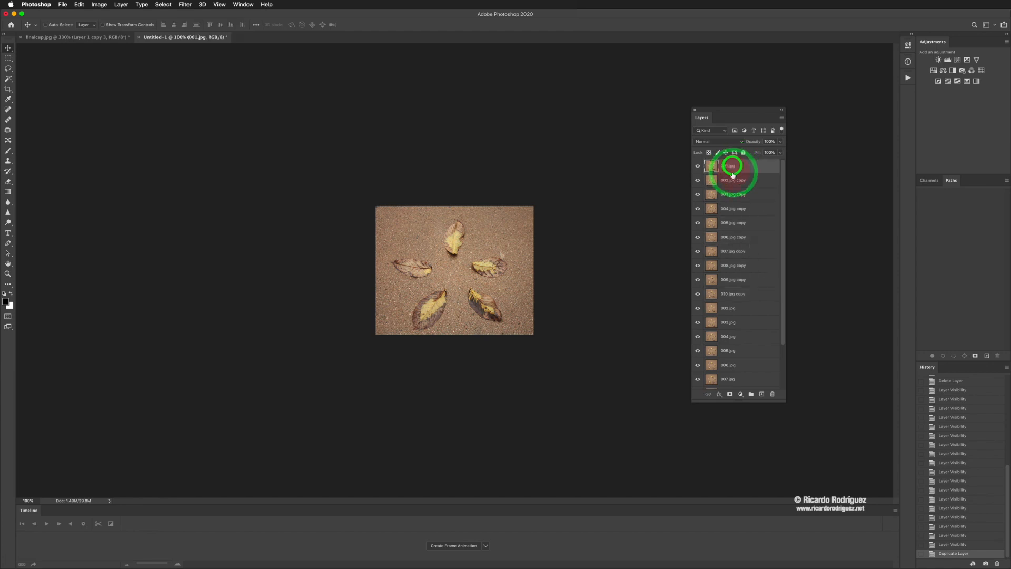
left_click_drag(718, 164, 718, 298)
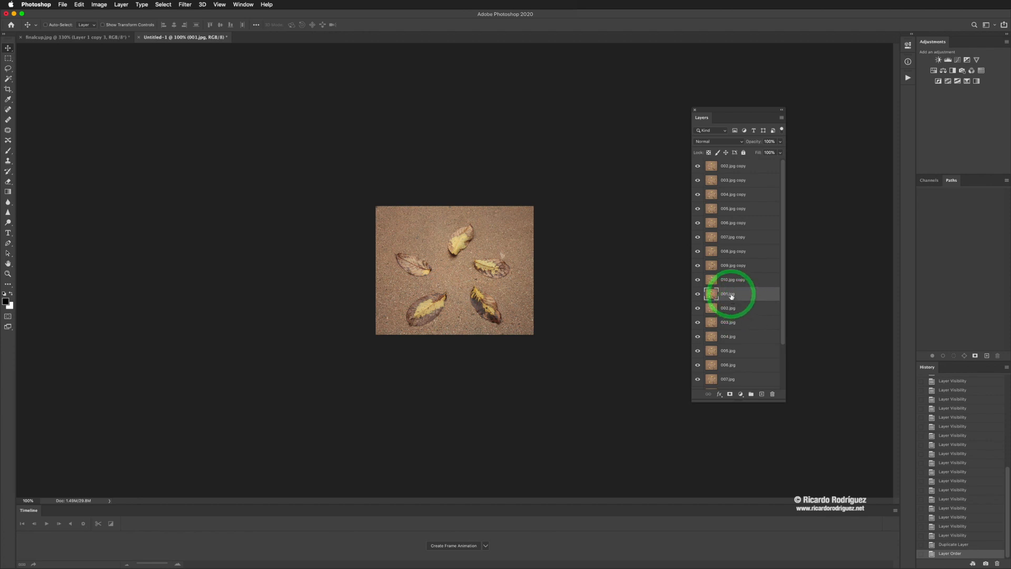
Step: Move the 010.jpg copy layer below 011.jpg at the end of the stack, and lengthen the Layers panel to fit all layers
scroll(731, 296, "down", 3)
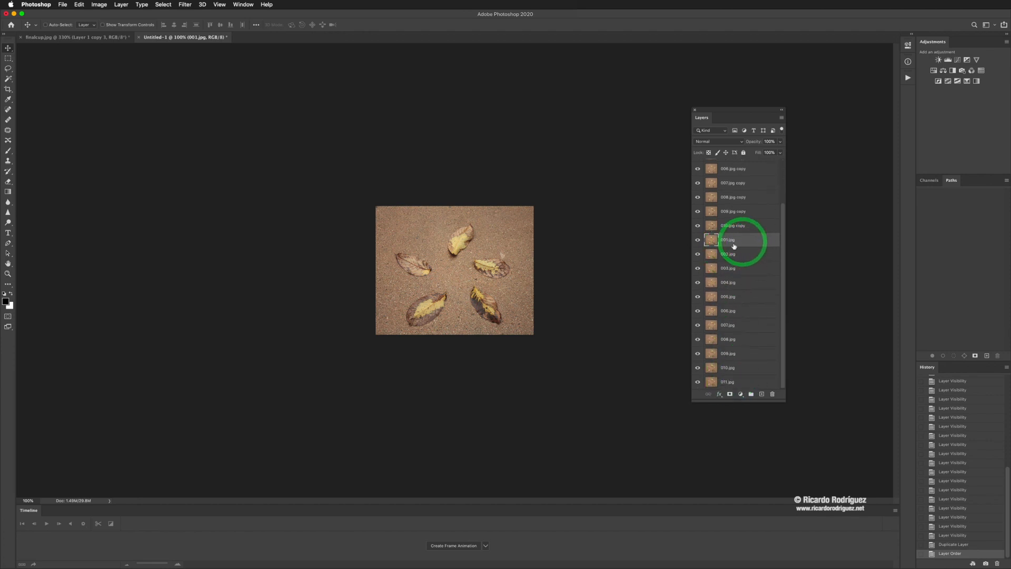
left_click_drag(734, 384, 735, 410)
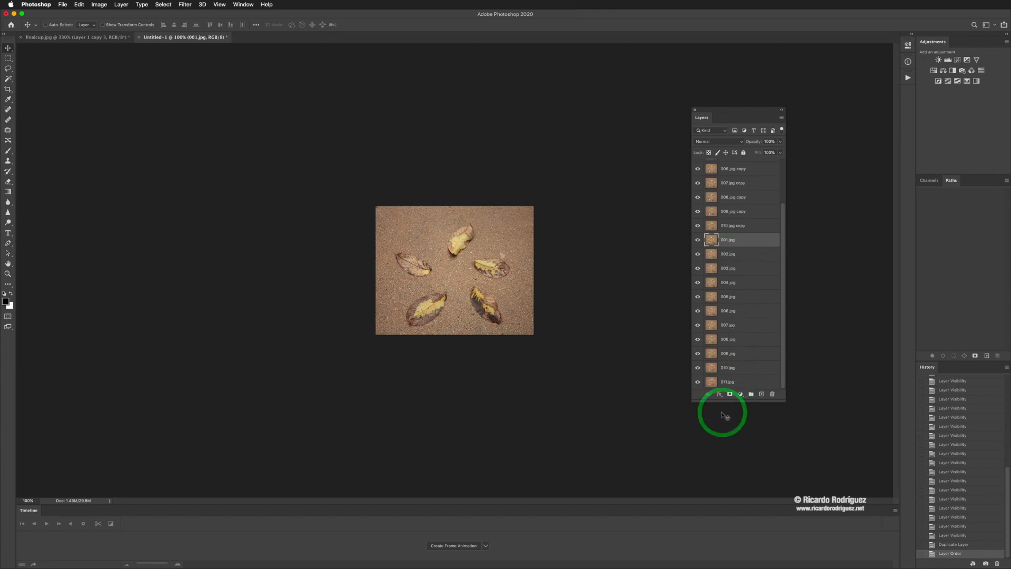
scroll(740, 289, "up", 4)
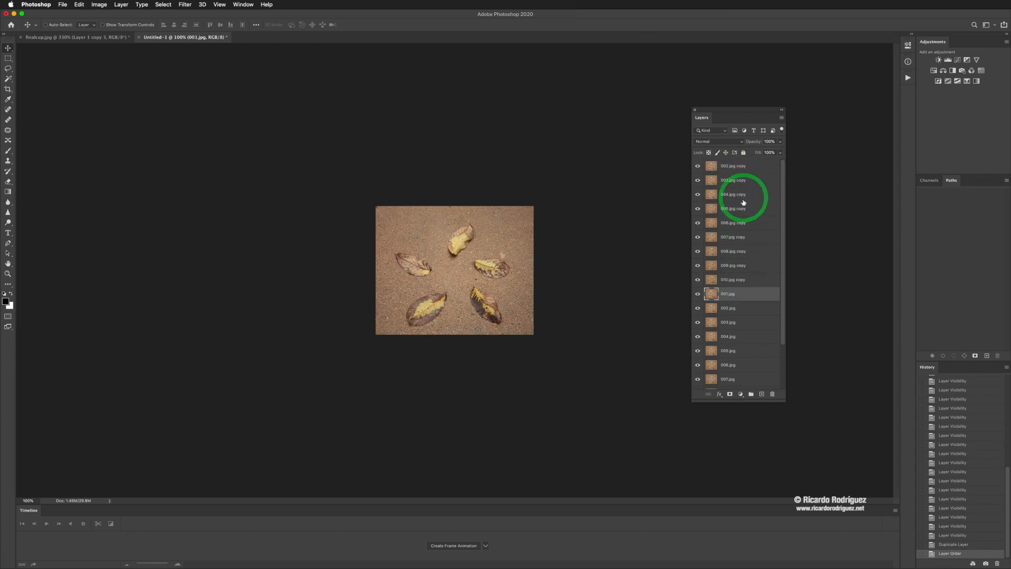
left_click_drag(734, 278, 733, 380)
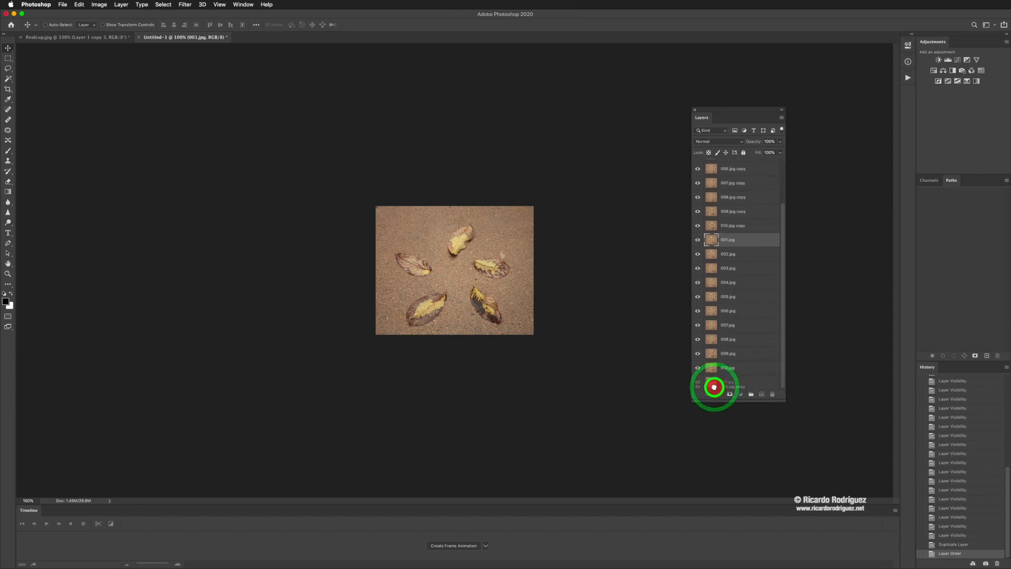
left_click_drag(742, 378, 743, 383)
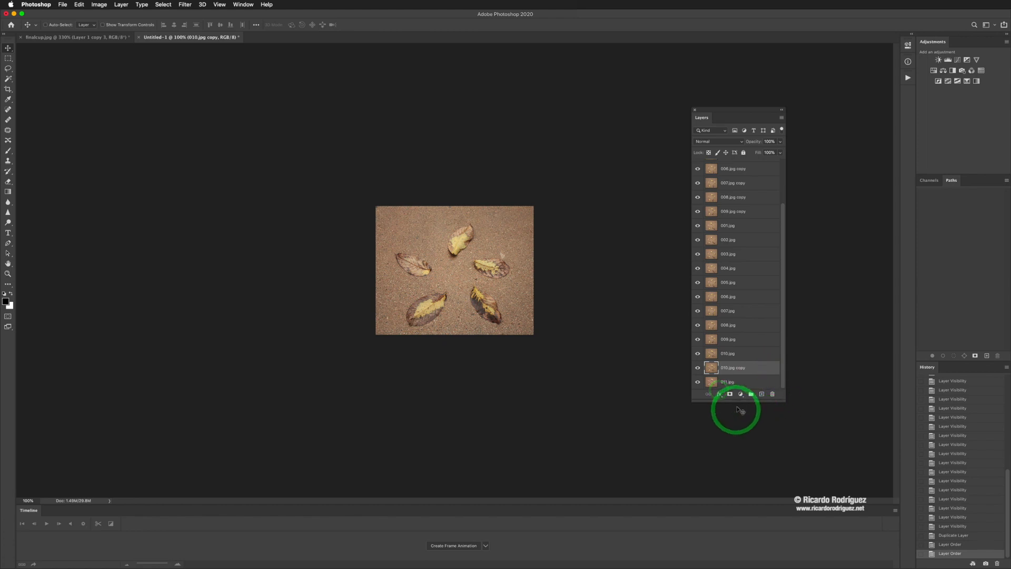
left_click_drag(736, 402, 730, 500)
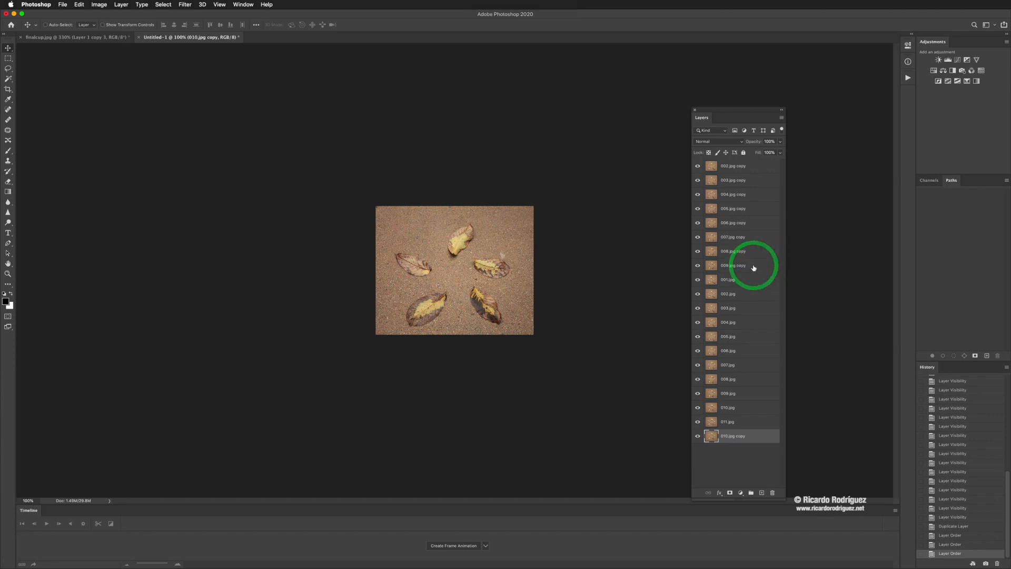
Step: Move the copies 009.jpg down to 002.jpg to the end of the layer stack one by one, in descending order
left_click_drag(753, 266, 734, 439)
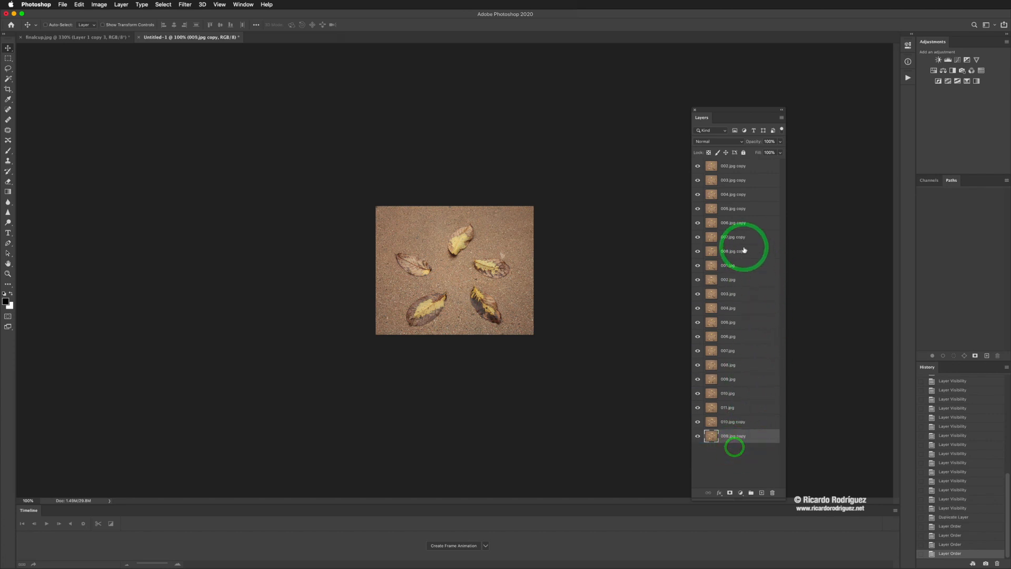
left_click_drag(752, 253, 723, 439)
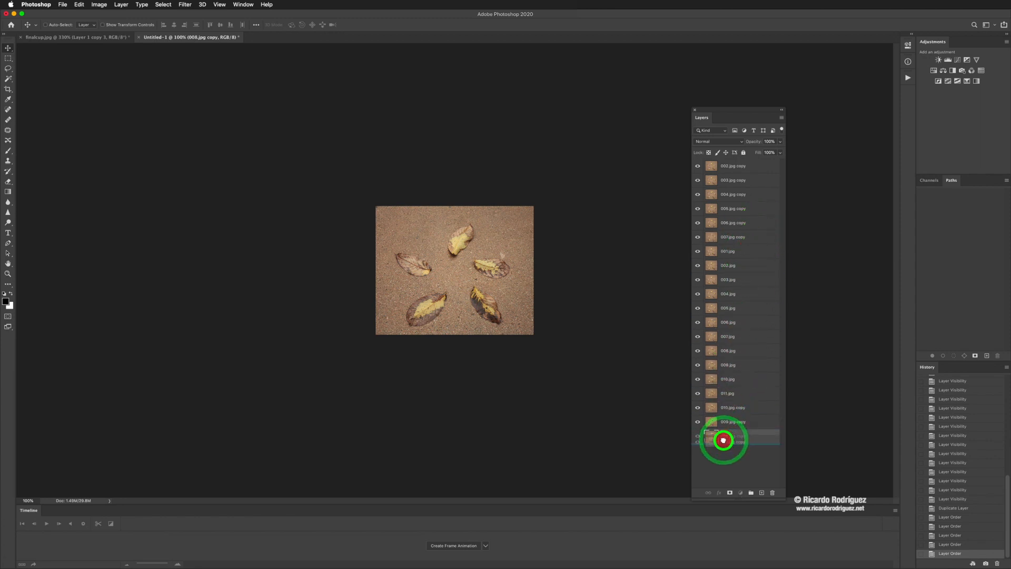
left_click_drag(752, 226, 727, 438)
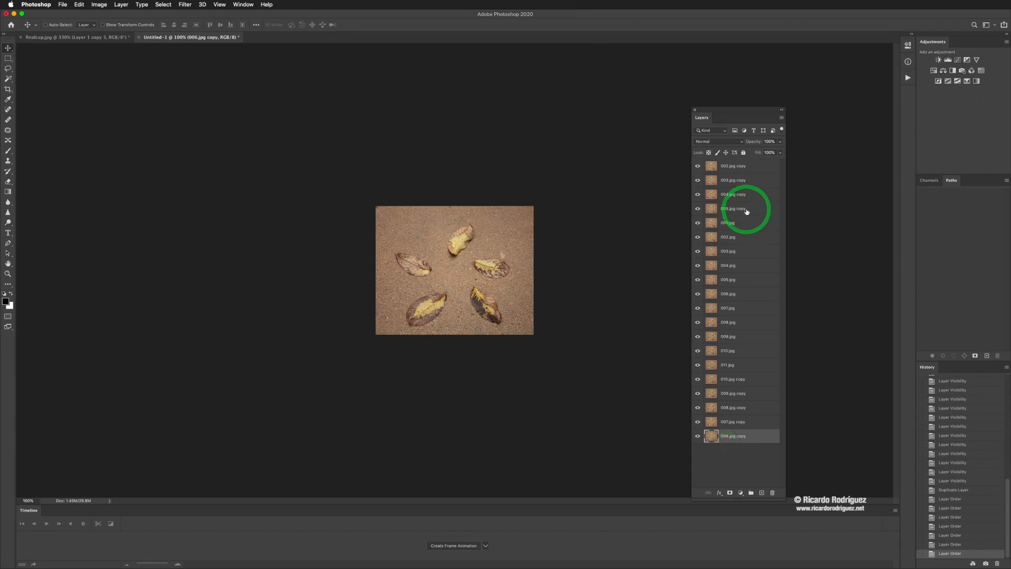
left_click_drag(745, 209, 729, 441)
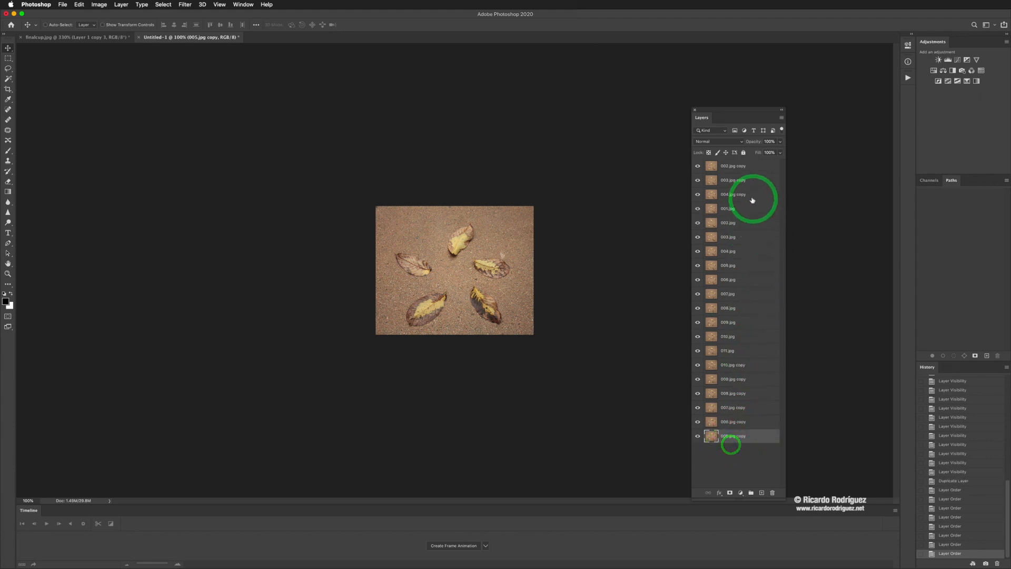
left_click_drag(747, 199, 732, 437)
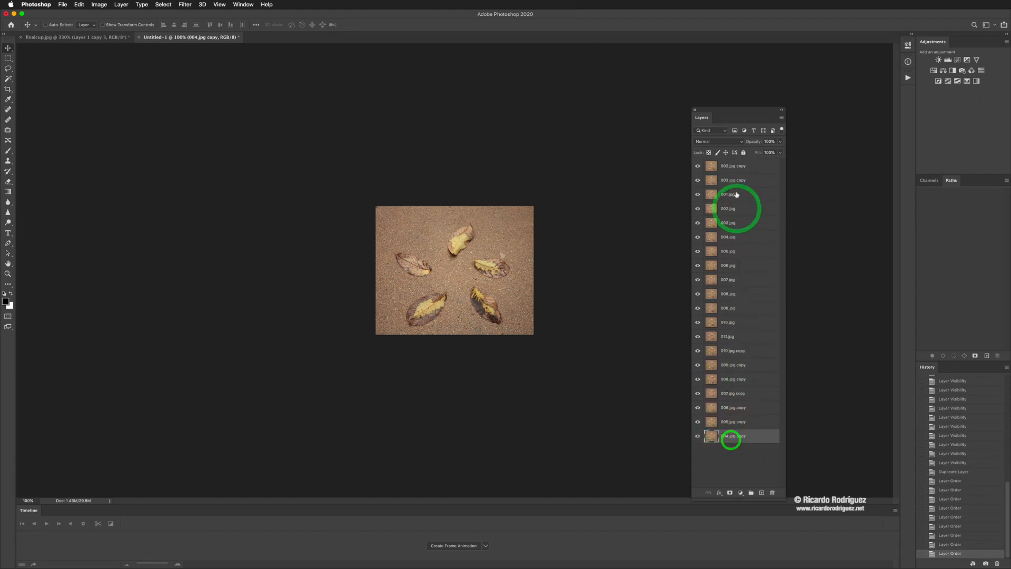
left_click_drag(762, 183, 729, 441)
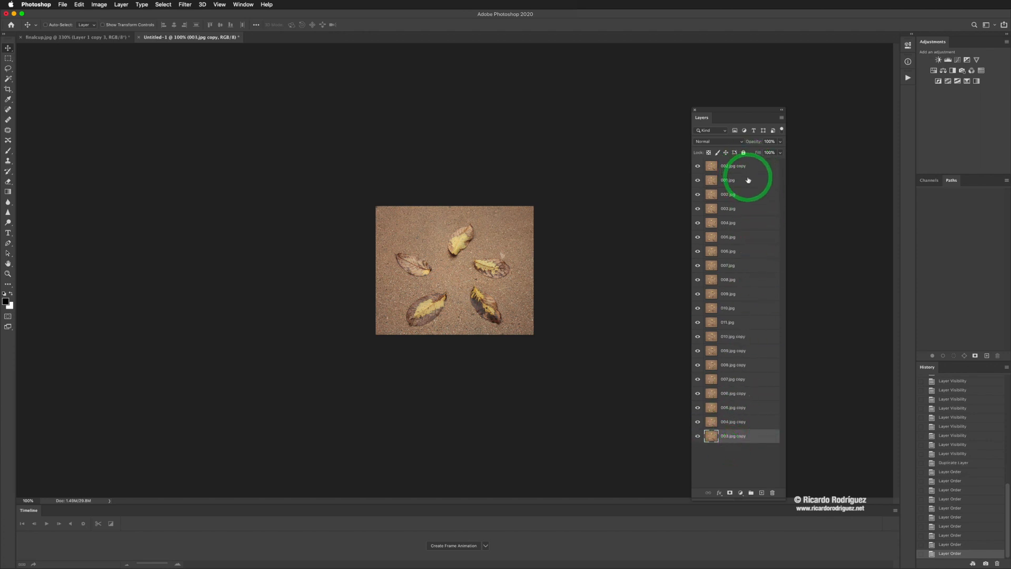
left_click_drag(745, 164, 738, 437)
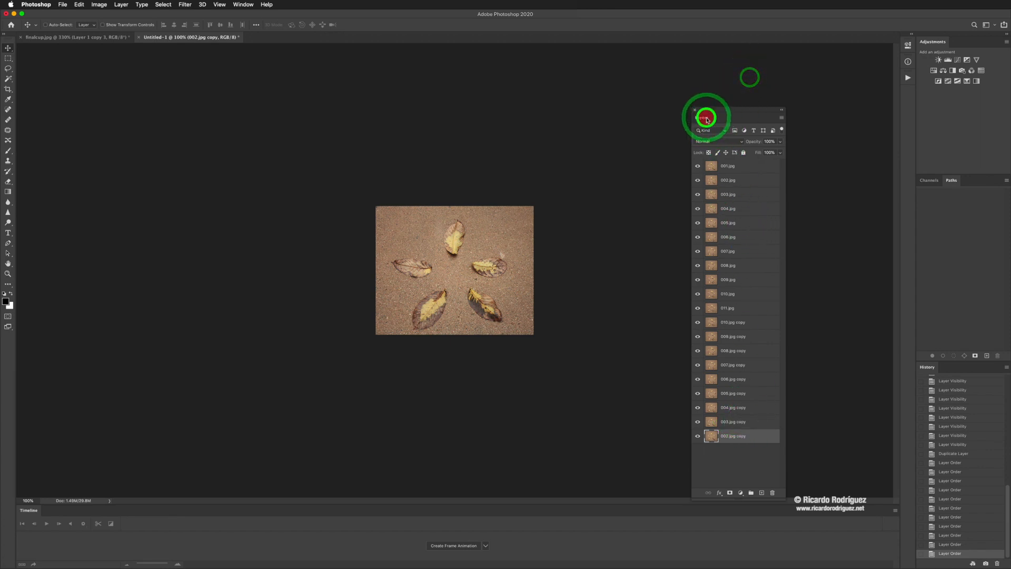
Step: Reposition the floating Layers panel, create a frame animation in the timeline and make its frames from the layers
left_click_drag(707, 114, 768, 58)
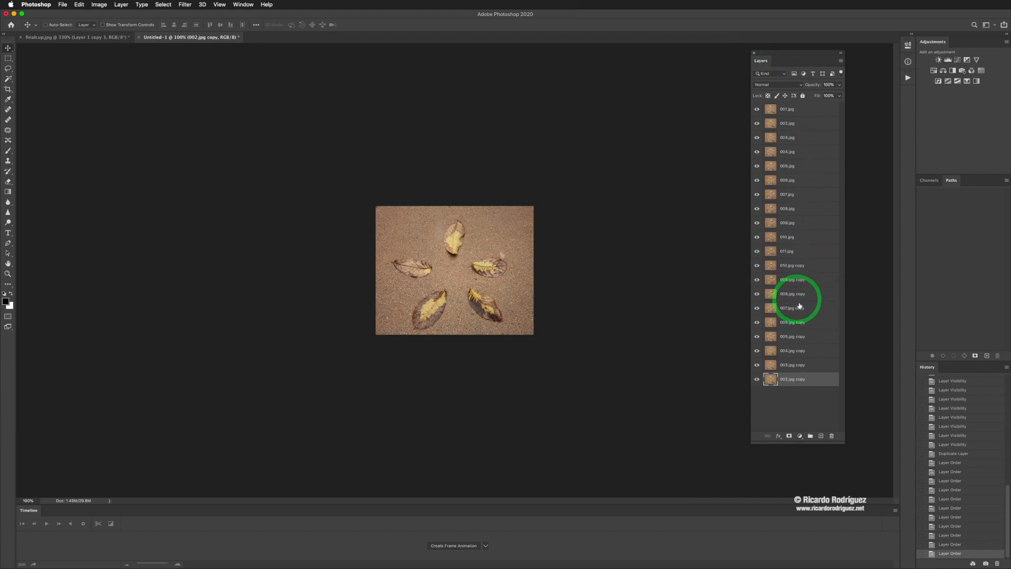
left_click(486, 547)
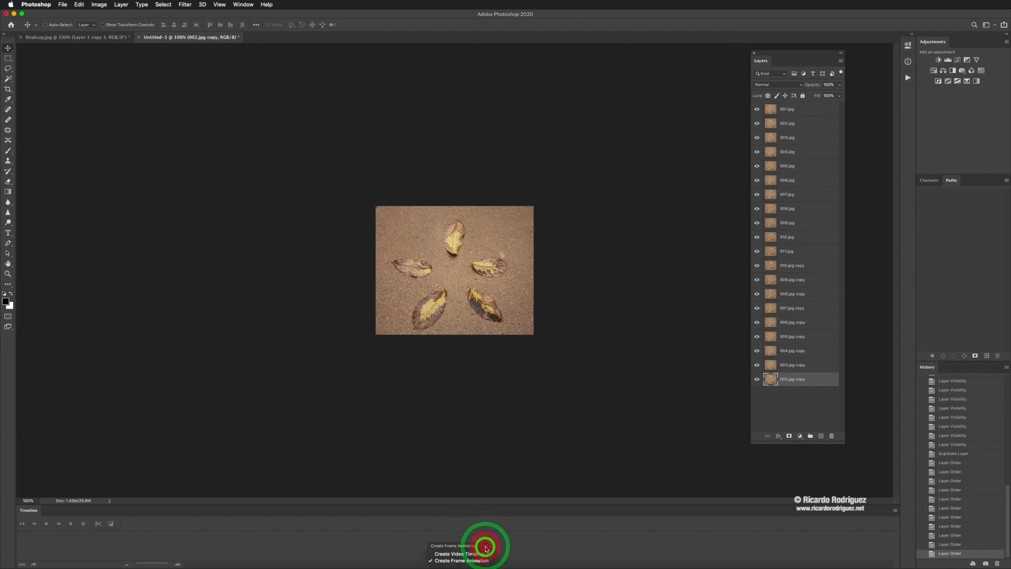
left_click(451, 561)
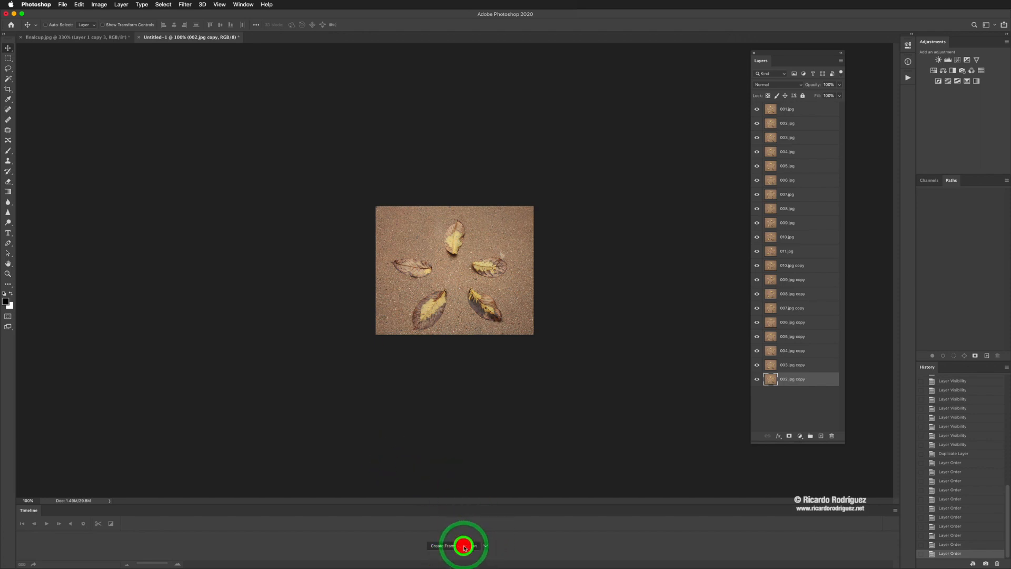
left_click(464, 546)
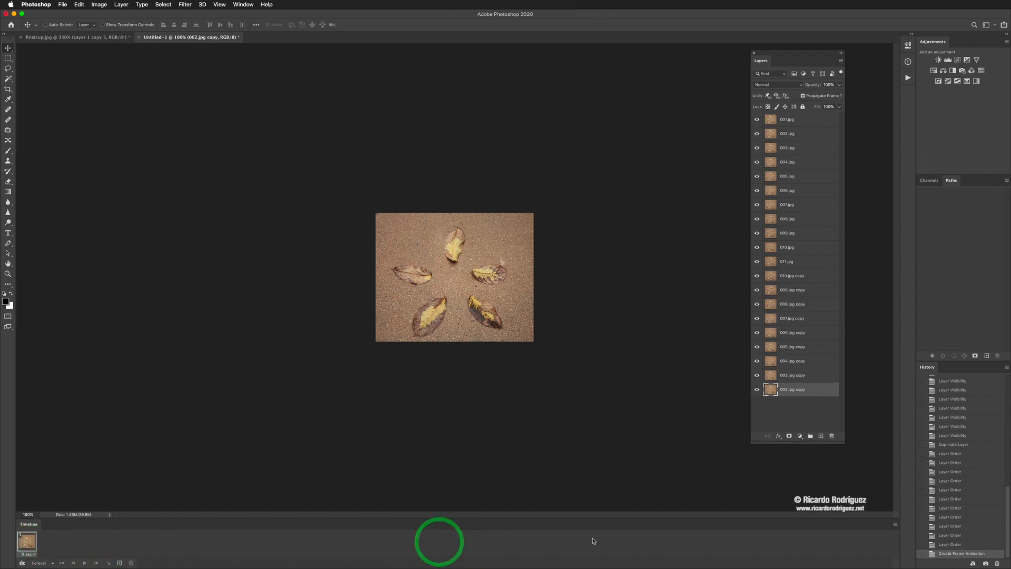
left_click(895, 525)
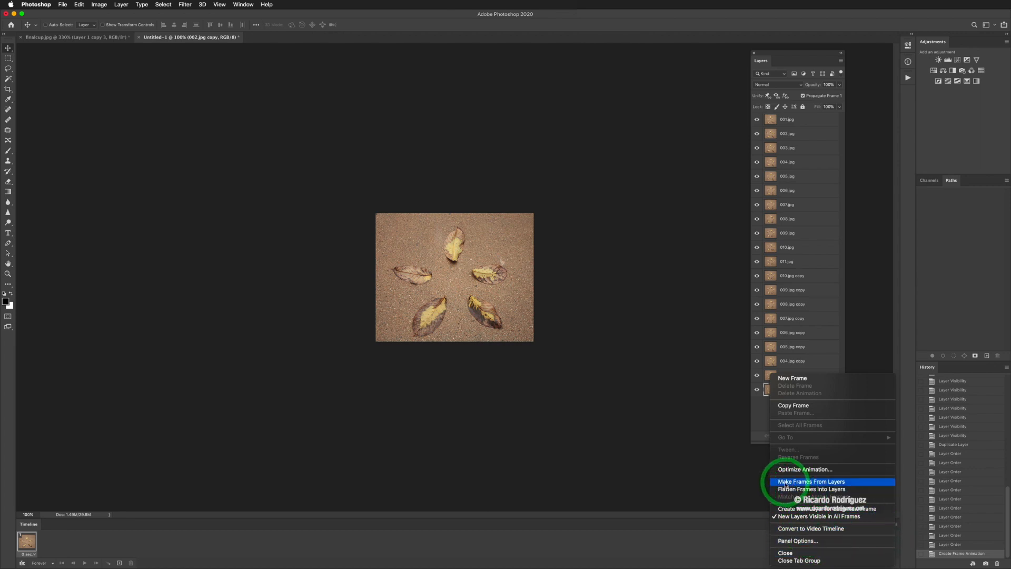
left_click(836, 483)
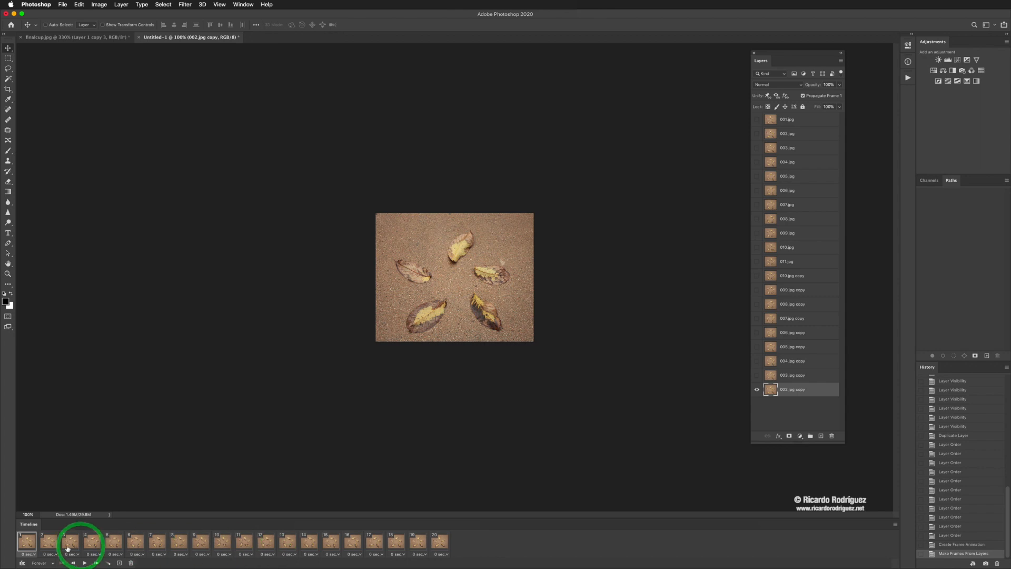
Step: Set the frame delay of all 20 animation frames to 0.1 seconds
left_click(440, 541, "shift")
left_click(442, 553)
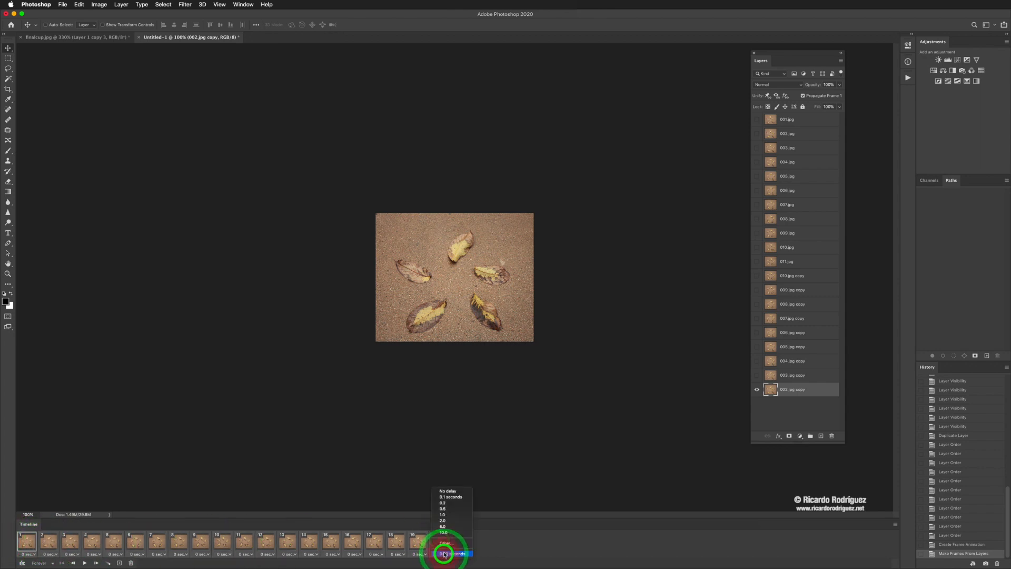
left_click(451, 497)
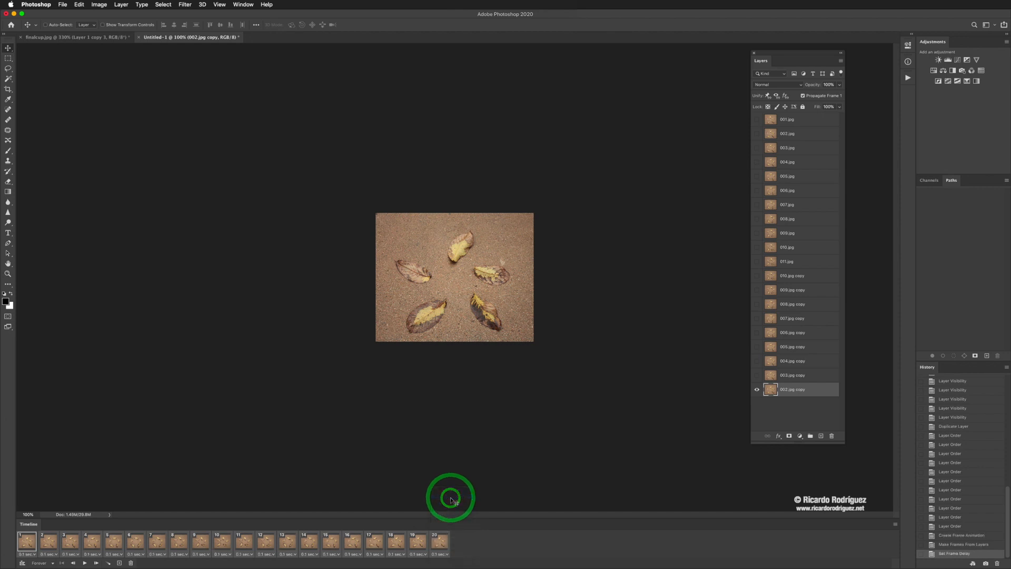
left_click(445, 554)
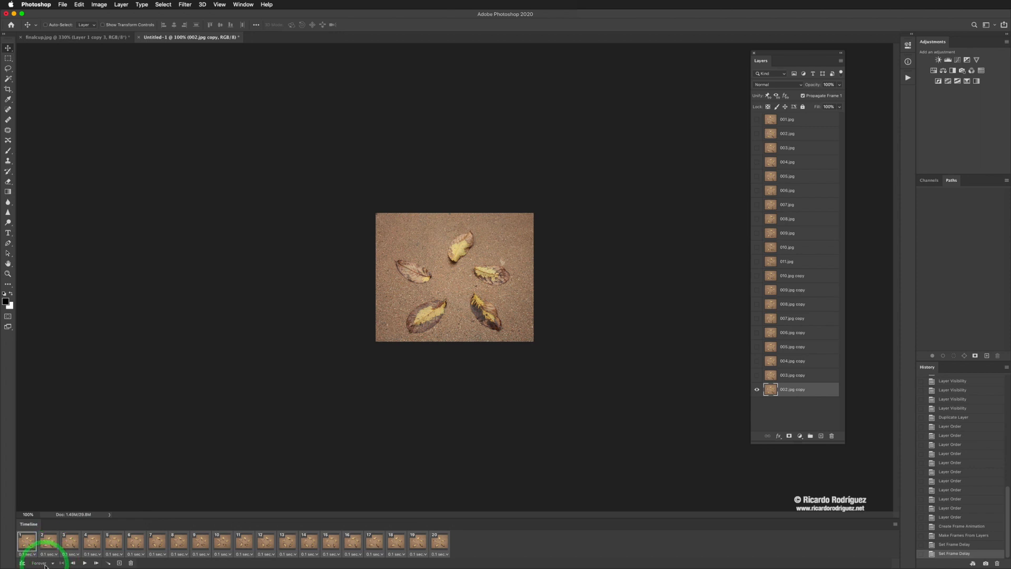
Step: Play the leaf frame animation and enlarge the canvas view to 300% to check the motion
left_click(85, 563)
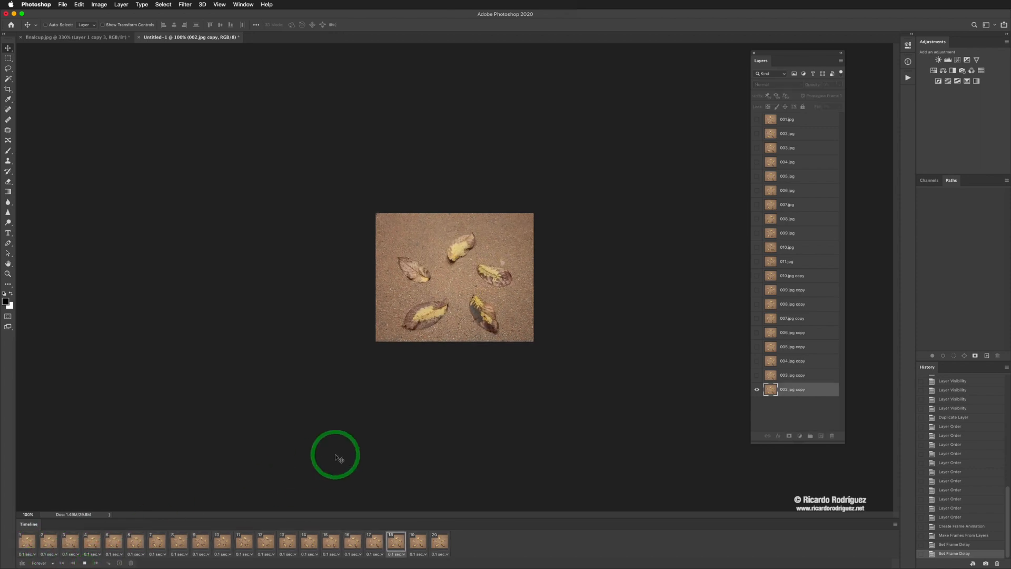
key("super+0")
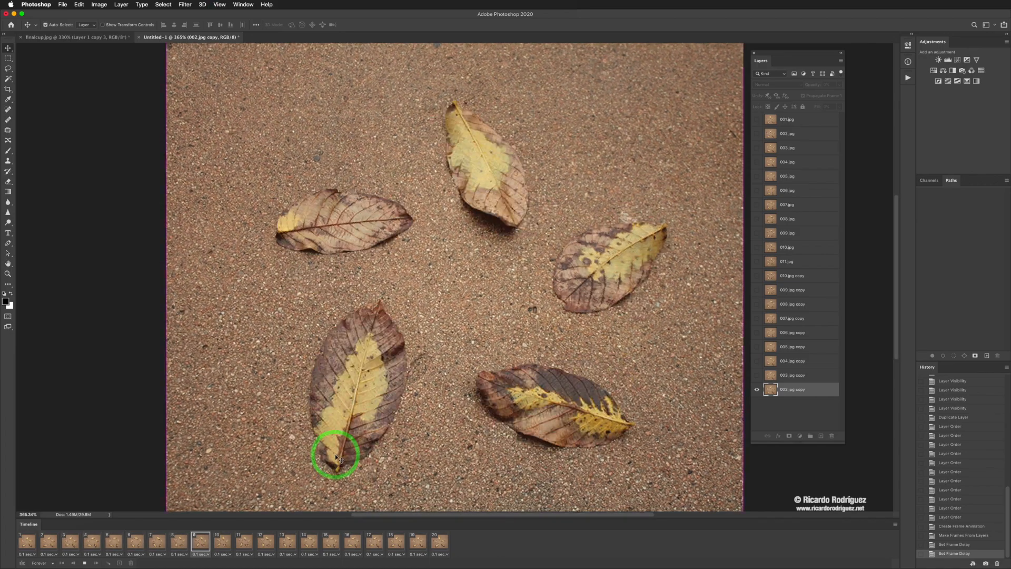
key("super+minus")
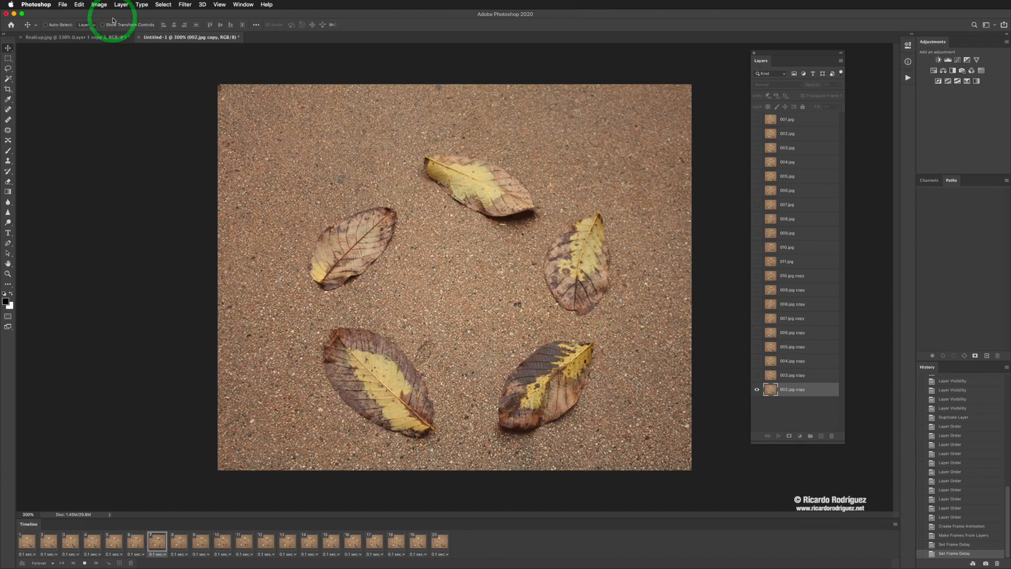
Step: Check the document's pixel dimensions and resolution in Image Size, leaving them as they are
left_click(100, 5)
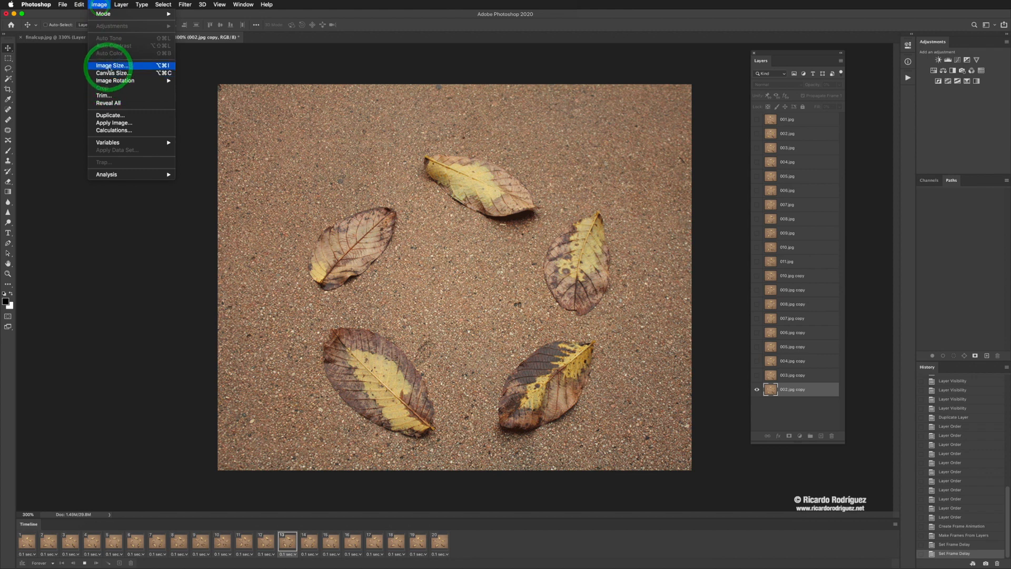
left_click(111, 65)
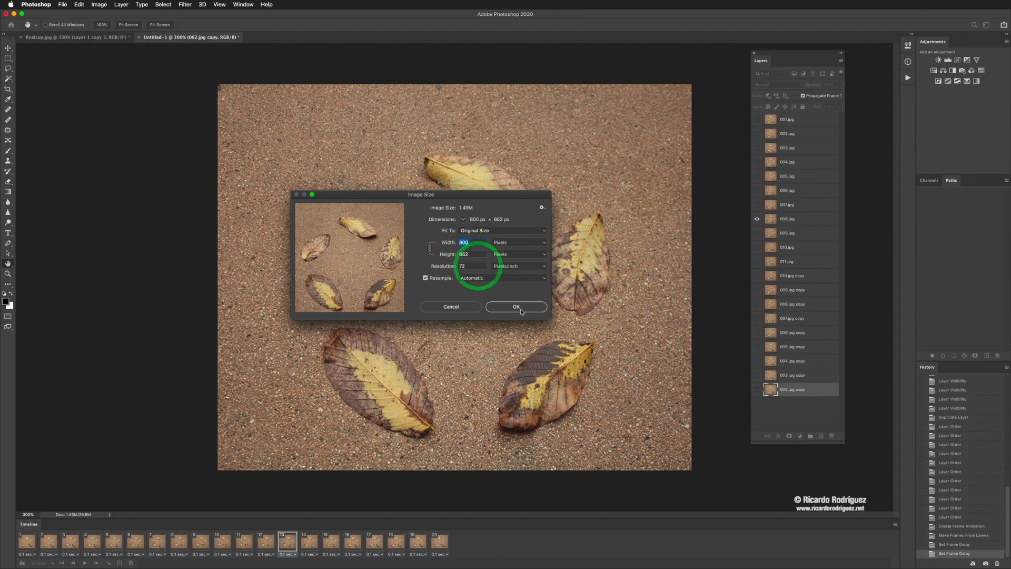
left_click(453, 307)
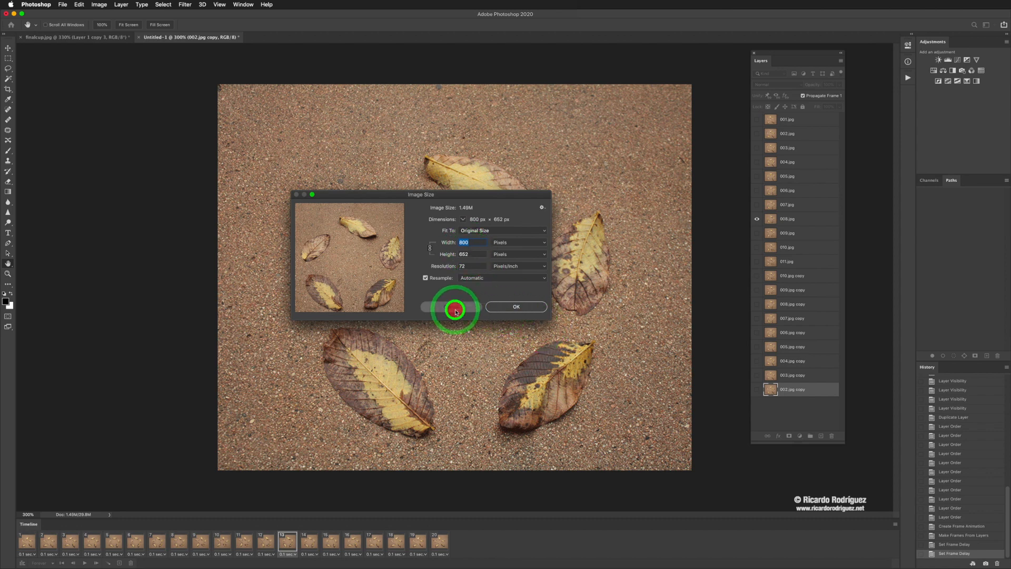
Step: Export the leaf animation with Save for Web (Legacy) as a GIF named Leaves on the Desktop
left_click(65, 6)
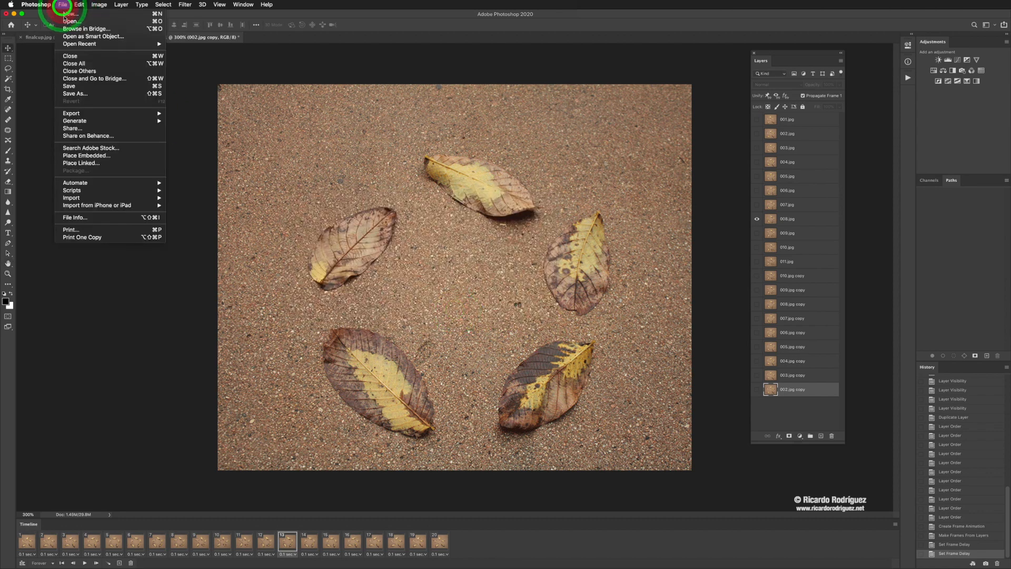
mouse_move(79, 115)
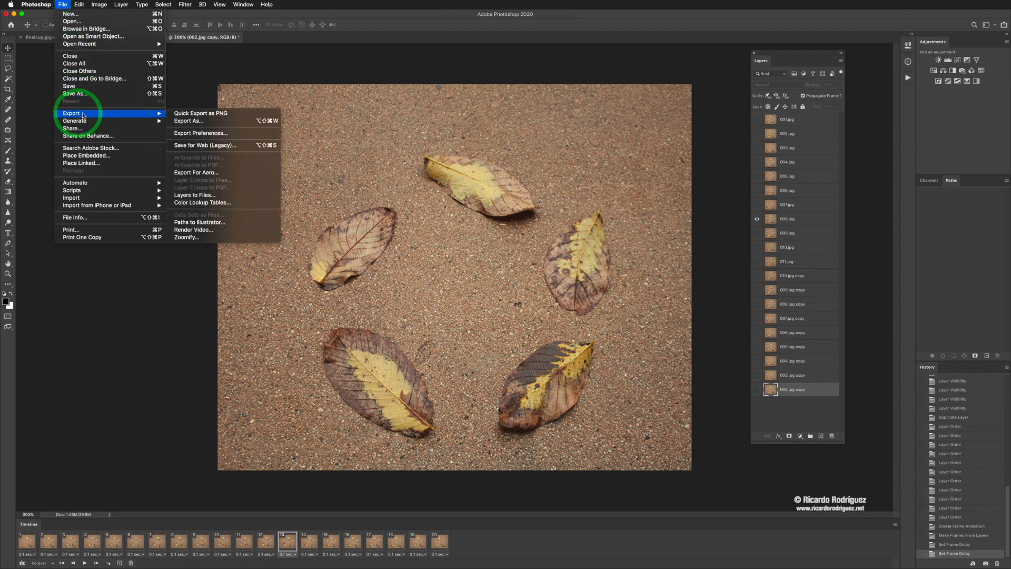
left_click(188, 145)
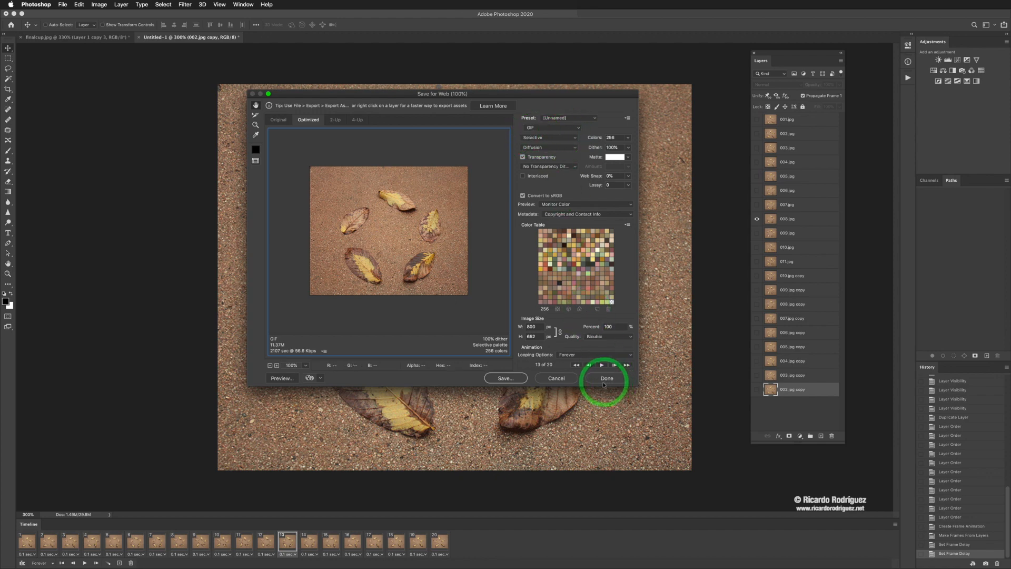
left_click(502, 378)
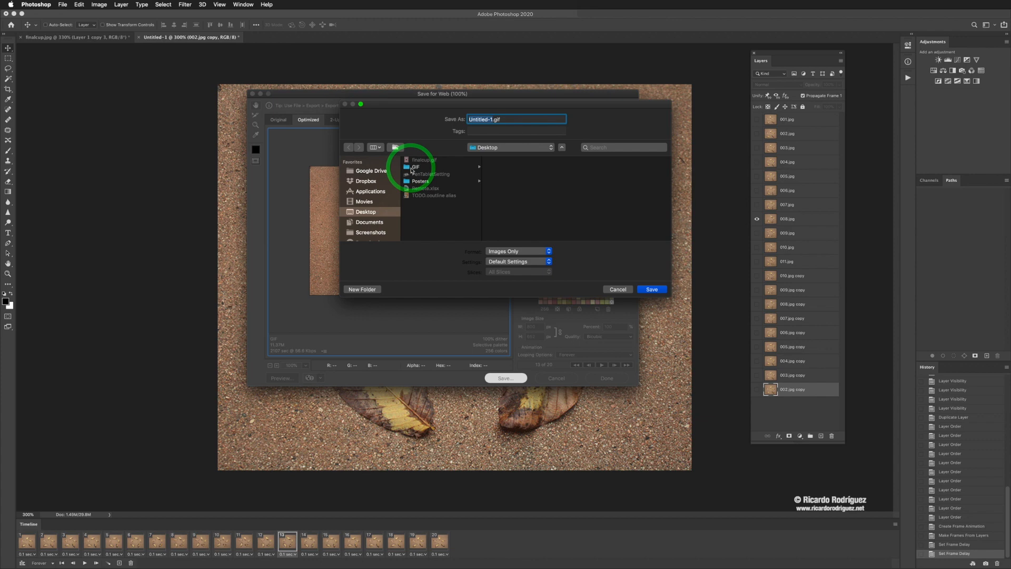
type("Lu")
key("BackSpace")
type("eaves")
key("Return")
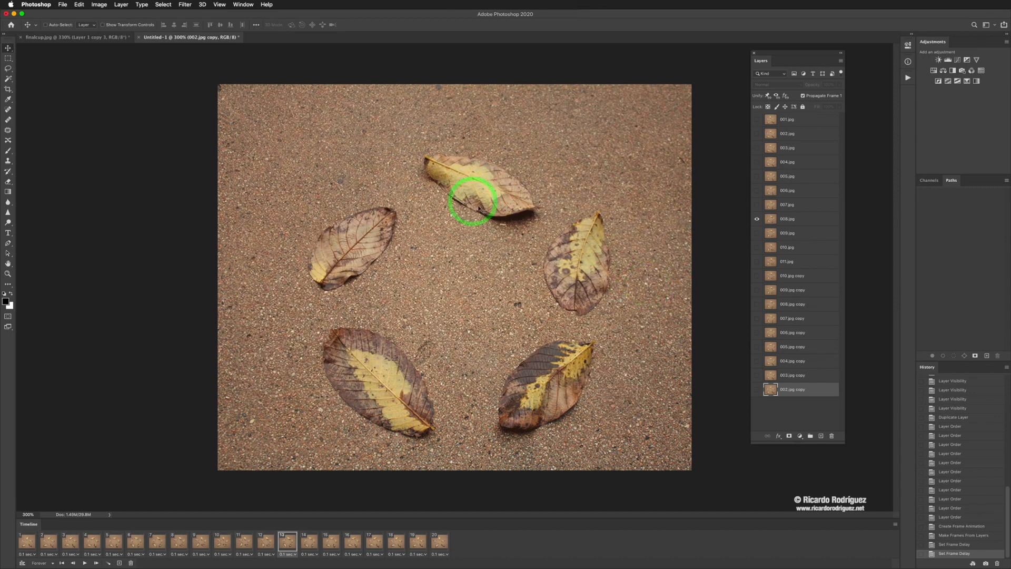
Step: Switch to the Finder desktop, move Leaves.gif near finalcup.gif, preview its animation, and return to Photoshop
key("super")
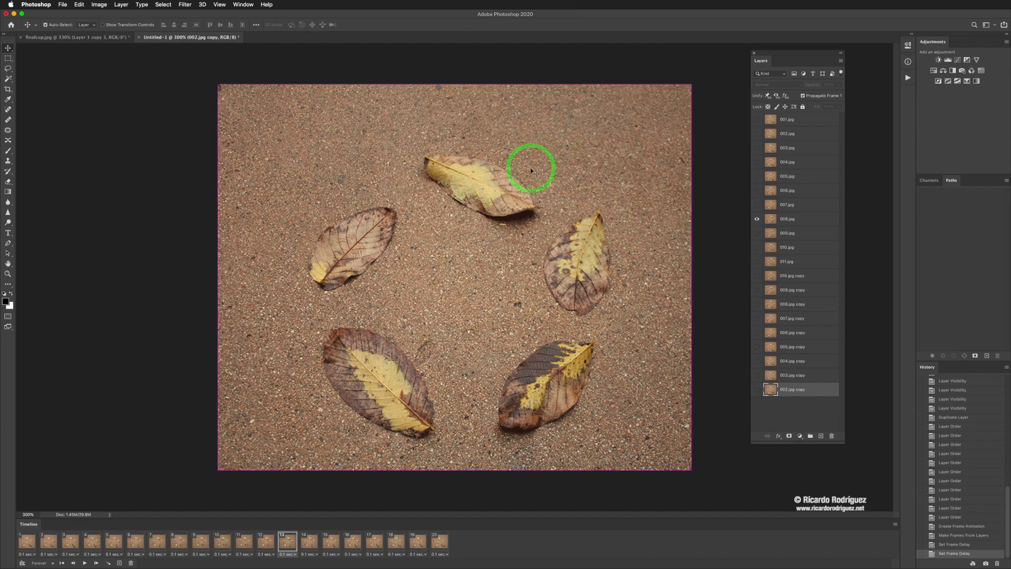
key("super+F3")
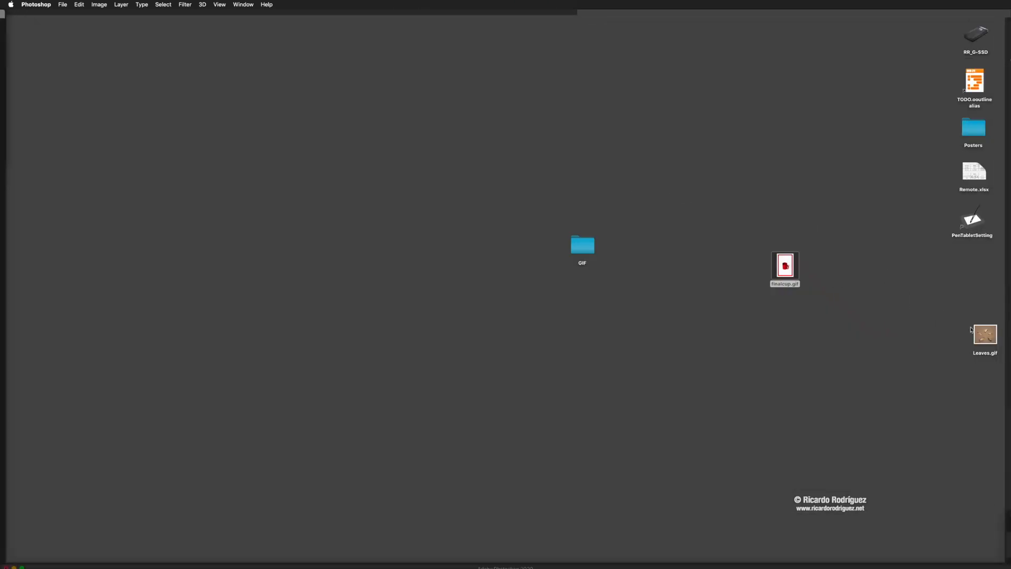
left_click_drag(980, 330, 720, 198)
key("space")
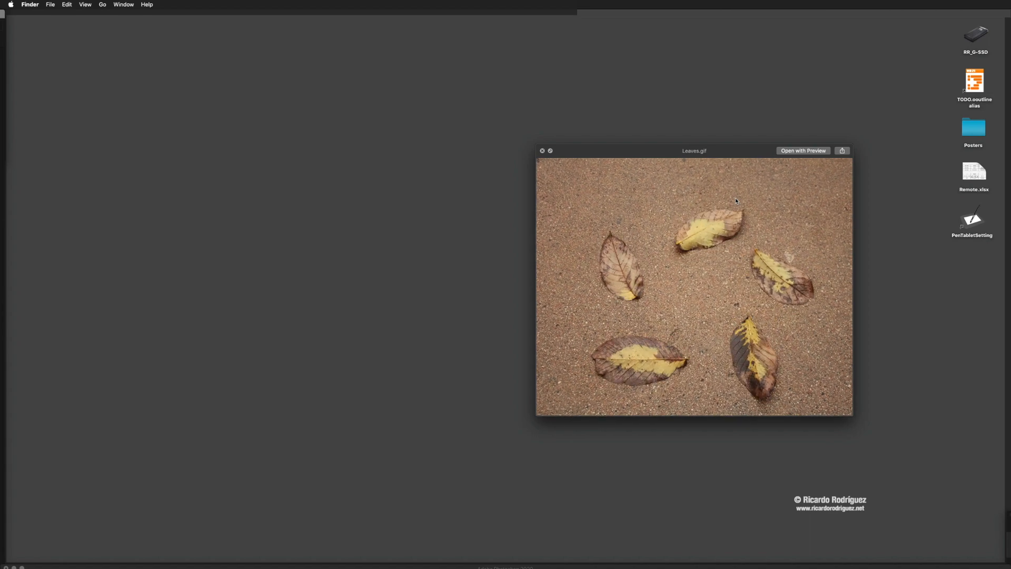
key("space")
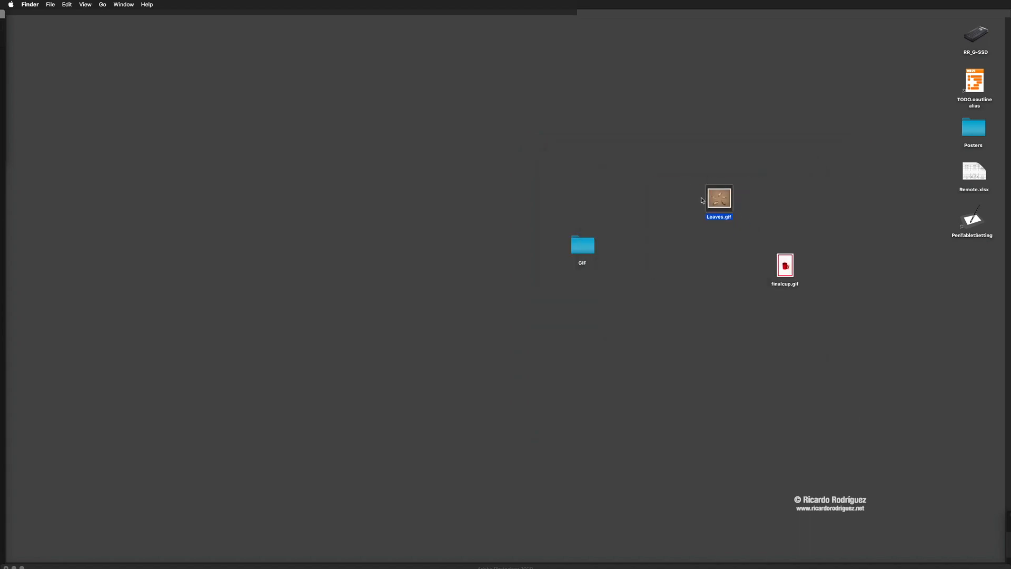
key("super+Tab")
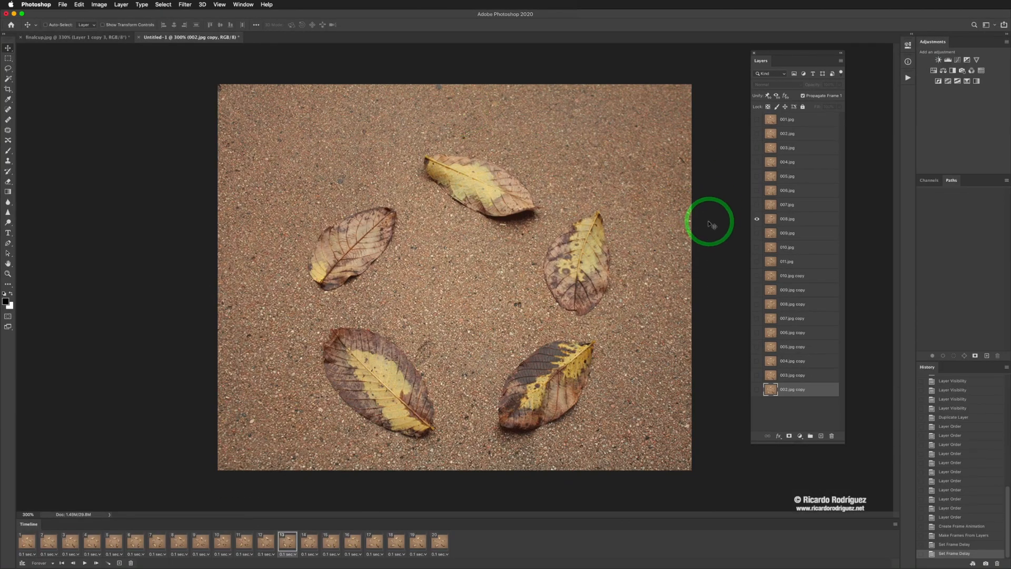